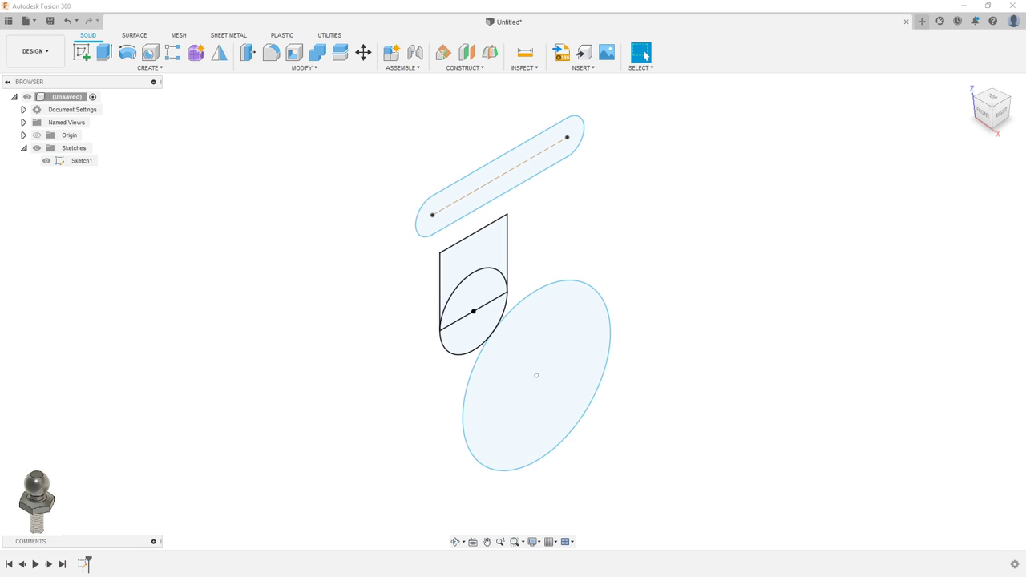
- Orbit around the sketch and briefly toggle the sketch profiles' visibility off and on
{"action": "mouse_move", "coordinate": [612, 228]}
{"action": "middle_mouse_down", "text": "shift"}
{"action": "mouse_move", "coordinate": [595, 194]}
{"action": "mouse_move", "coordinate": [610, 222]}
{"action": "mouse_move", "coordinate": [618, 184]}
{"action": "mouse_move", "coordinate": [641, 315]}
{"action": "mouse_move", "coordinate": [642, 252]}
{"action": "mouse_move", "coordinate": [625, 204]}
{"action": "mouse_move", "coordinate": [632, 211]}
{"action": "mouse_move", "coordinate": [619, 242]}
{"action": "mouse_move", "coordinate": [614, 217]}
{"action": "mouse_move", "coordinate": [625, 233]}
{"action": "mouse_move", "coordinate": [605, 225]}
{"action": "mouse_move", "coordinate": [649, 238]}
{"action": "mouse_move", "coordinate": [622, 222]}
{"action": "mouse_move", "coordinate": [631, 186]}
{"action": "mouse_move", "coordinate": [654, 216]}
{"action": "mouse_move", "coordinate": [638, 230]}
{"action": "middle_mouse_up", "text": "shift"}
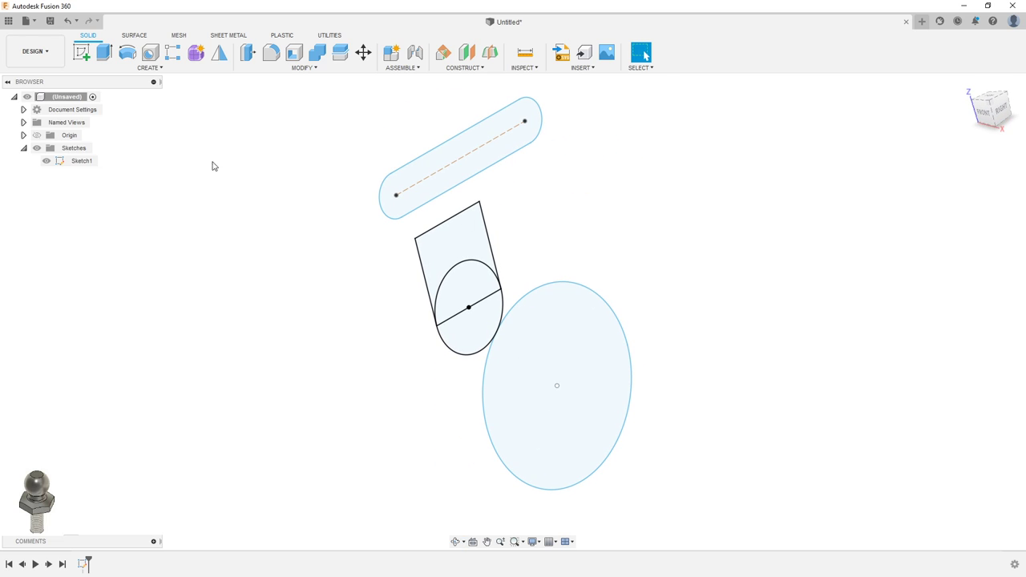
{"action": "left_click", "coordinate": [46, 160]}
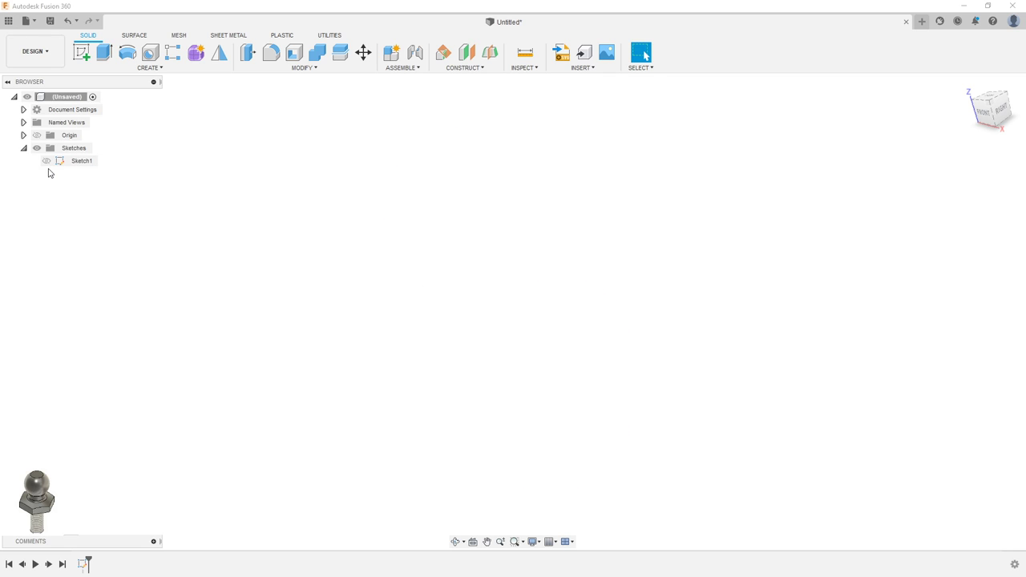
{"action": "left_click", "coordinate": [45, 160]}
{"action": "mouse_move", "coordinate": [326, 184]}
{"action": "middle_mouse_down", "text": "shift"}
{"action": "mouse_move", "coordinate": [390, 184]}
{"action": "mouse_move", "coordinate": [390, 161]}
{"action": "mouse_move", "coordinate": [344, 169]}
{"action": "mouse_move", "coordinate": [344, 153]}
{"action": "mouse_move", "coordinate": [336, 162]}
{"action": "mouse_move", "coordinate": [355, 195]}
{"action": "mouse_move", "coordinate": [316, 161]}
{"action": "middle_mouse_up", "text": "shift"}
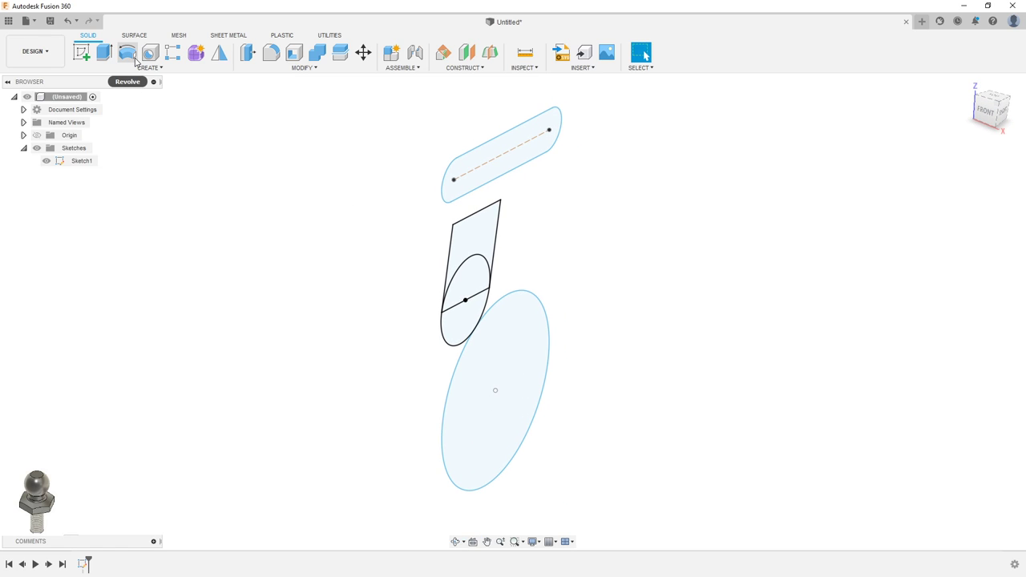
{"action": "mouse_move", "coordinate": [127, 53]}
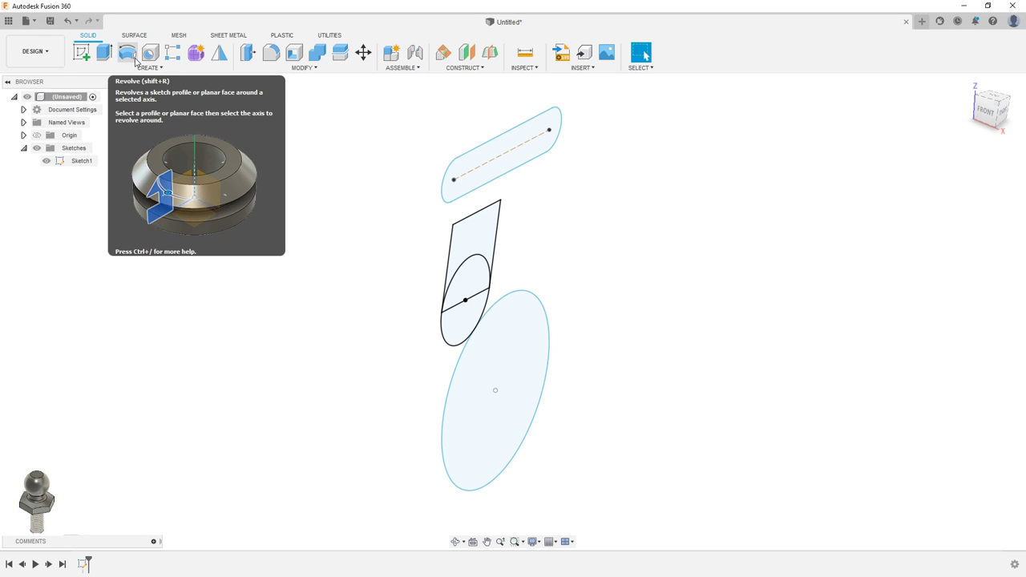
- Start a revolve of the rounded slot profile about the sketch line
{"action": "left_click", "coordinate": [133, 58]}
{"action": "scroll", "coordinate": [789, 255], "scroll_direction": "down", "scroll_amount": 1}
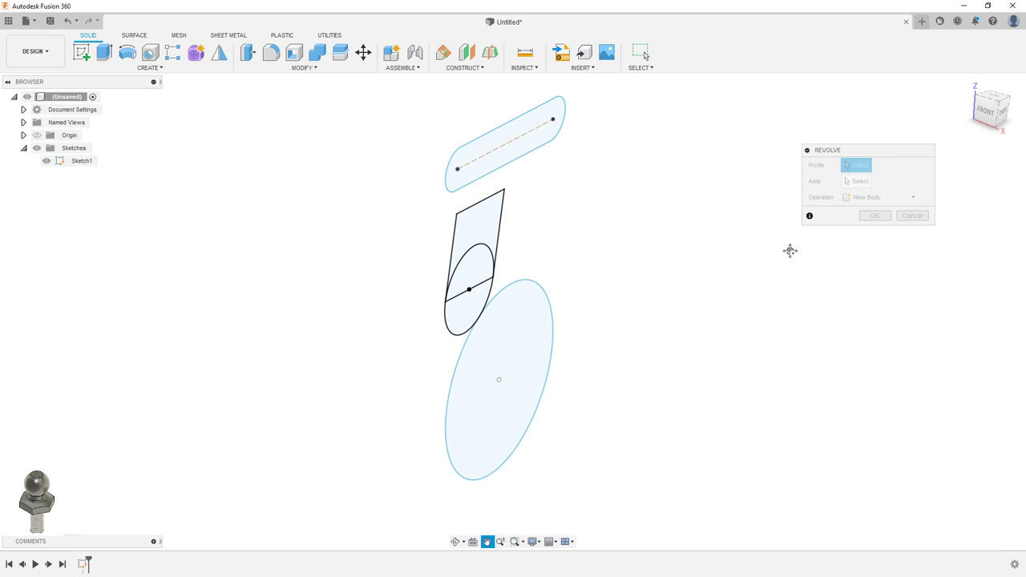
{"action": "scroll", "coordinate": [597, 210], "scroll_direction": "down", "scroll_amount": 2}
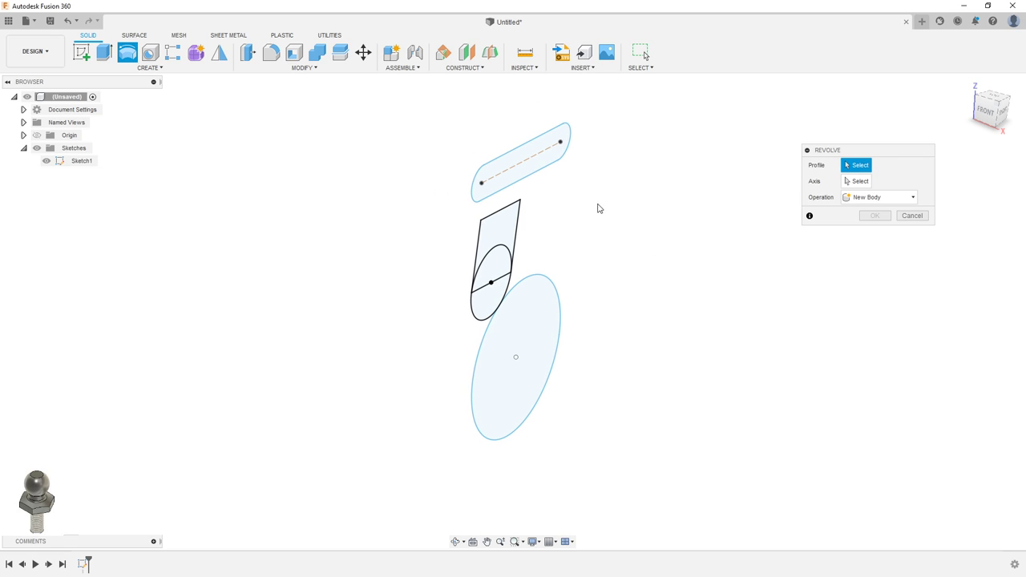
{"action": "left_click", "coordinate": [541, 158]}
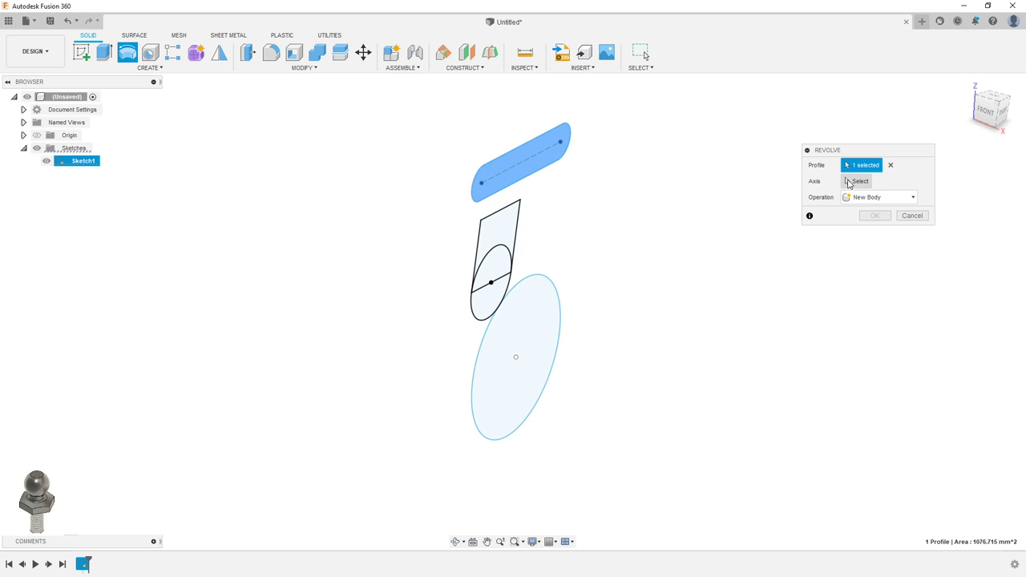
{"action": "left_click", "coordinate": [848, 183]}
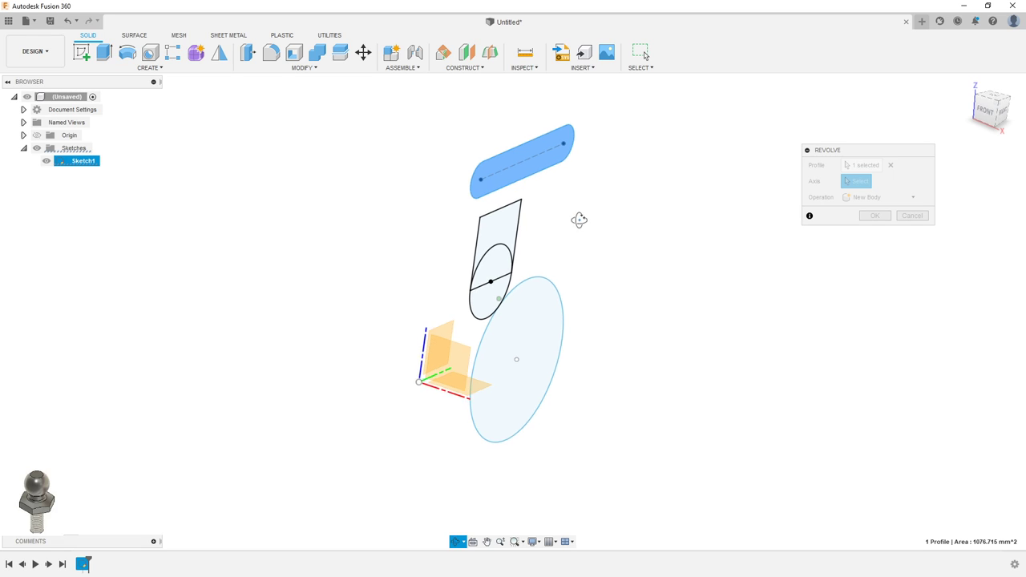
{"action": "mouse_move", "coordinate": [579, 219]}
{"action": "middle_mouse_down", "text": "shift"}
{"action": "mouse_move", "coordinate": [580, 234]}
{"action": "mouse_move", "coordinate": [694, 233]}
{"action": "mouse_move", "coordinate": [556, 231]}
{"action": "mouse_move", "coordinate": [553, 219]}
{"action": "mouse_move", "coordinate": [577, 203]}
{"action": "mouse_move", "coordinate": [588, 227]}
{"action": "mouse_move", "coordinate": [578, 254]}
{"action": "mouse_move", "coordinate": [682, 222]}
{"action": "mouse_move", "coordinate": [630, 213]}
{"action": "mouse_move", "coordinate": [648, 221]}
{"action": "mouse_move", "coordinate": [617, 190]}
{"action": "mouse_move", "coordinate": [650, 190]}
{"action": "mouse_move", "coordinate": [653, 212]}
{"action": "middle_mouse_up", "text": "shift"}
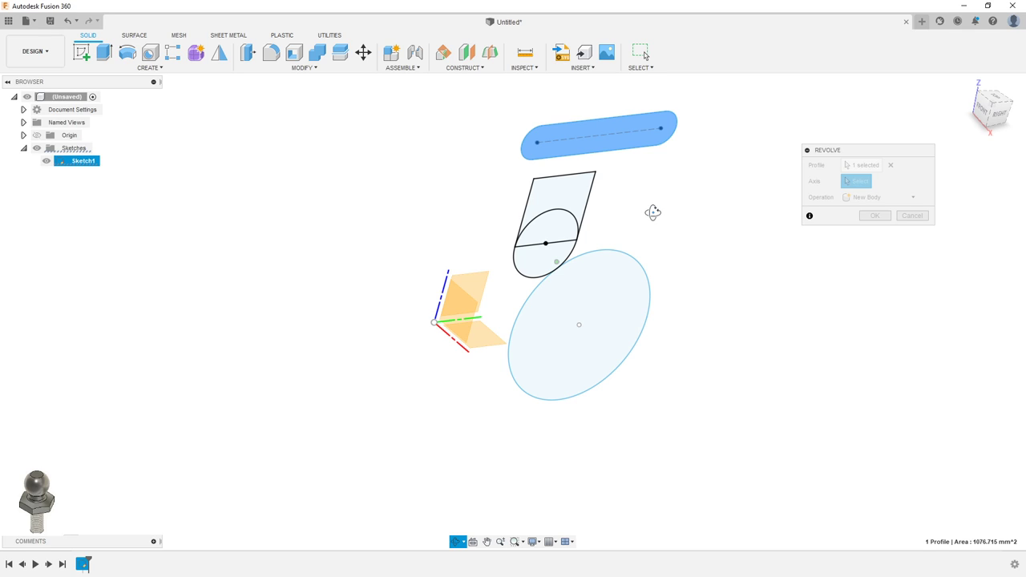
{"action": "middle_click_drag", "start_coordinate": [652, 212], "coordinate": [649, 216], "text": "shift"}
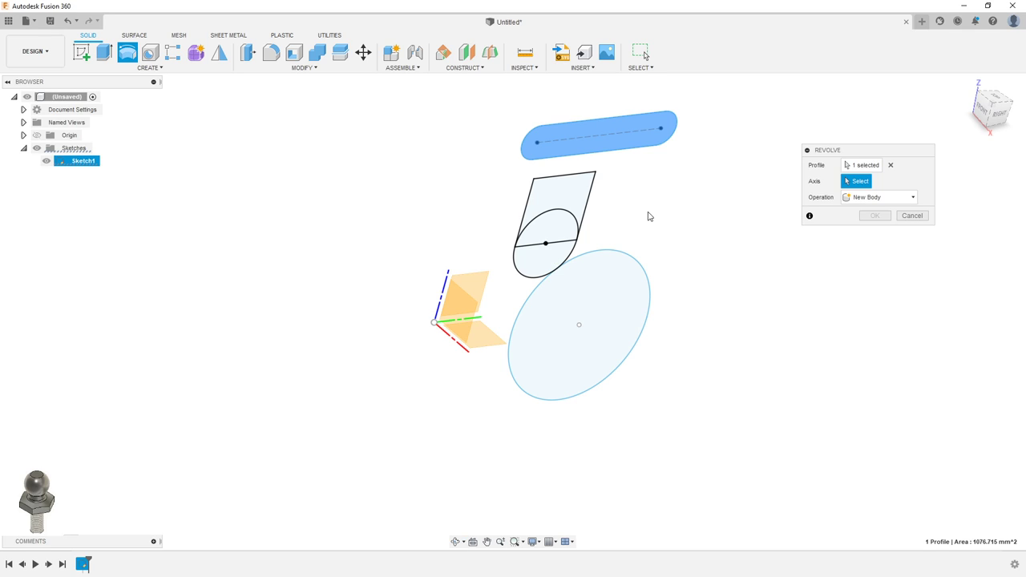
{"action": "left_click", "coordinate": [553, 243]}
- Keep a full 360° Angle revolve as a new body and confirm the hollow ring
{"action": "middle_click_drag", "start_coordinate": [618, 237], "coordinate": [645, 215], "text": "shift"}
{"action": "type", "text": "360"}
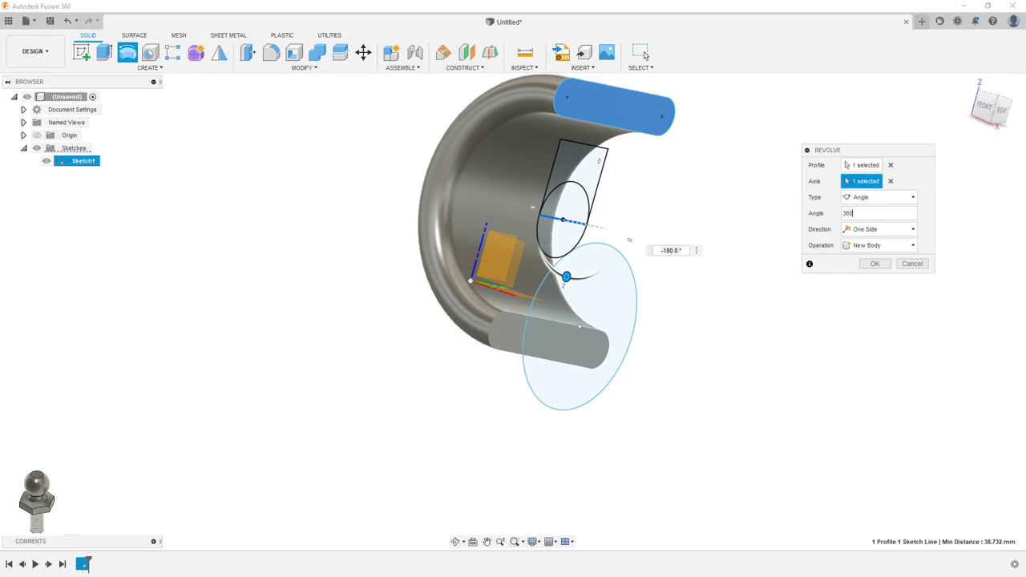
{"action": "key", "text": "Return"}
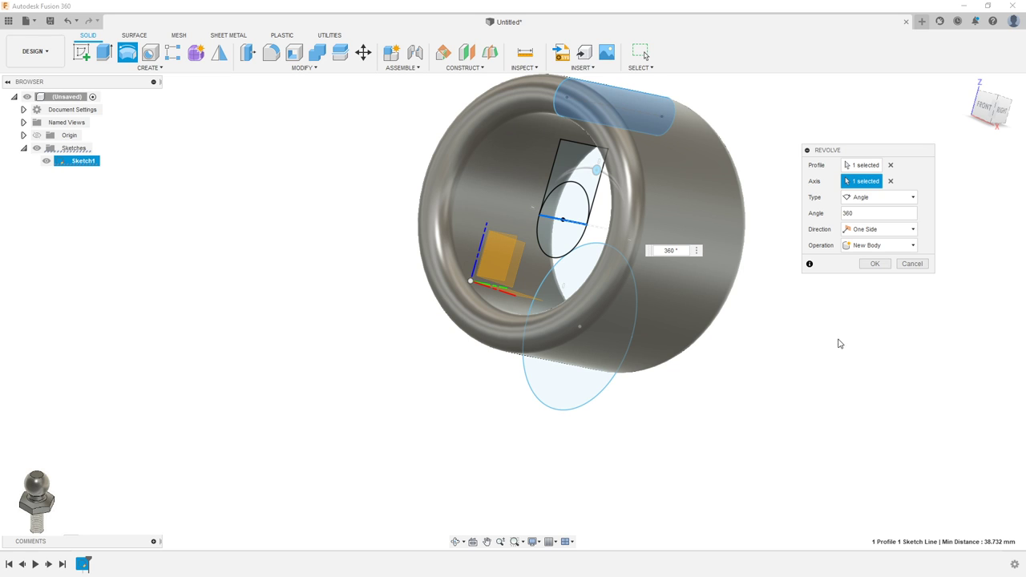
{"action": "mouse_move", "coordinate": [833, 328]}
{"action": "middle_mouse_down", "text": "shift"}
{"action": "mouse_move", "coordinate": [832, 338]}
{"action": "mouse_move", "coordinate": [841, 320]}
{"action": "middle_mouse_up", "text": "shift"}
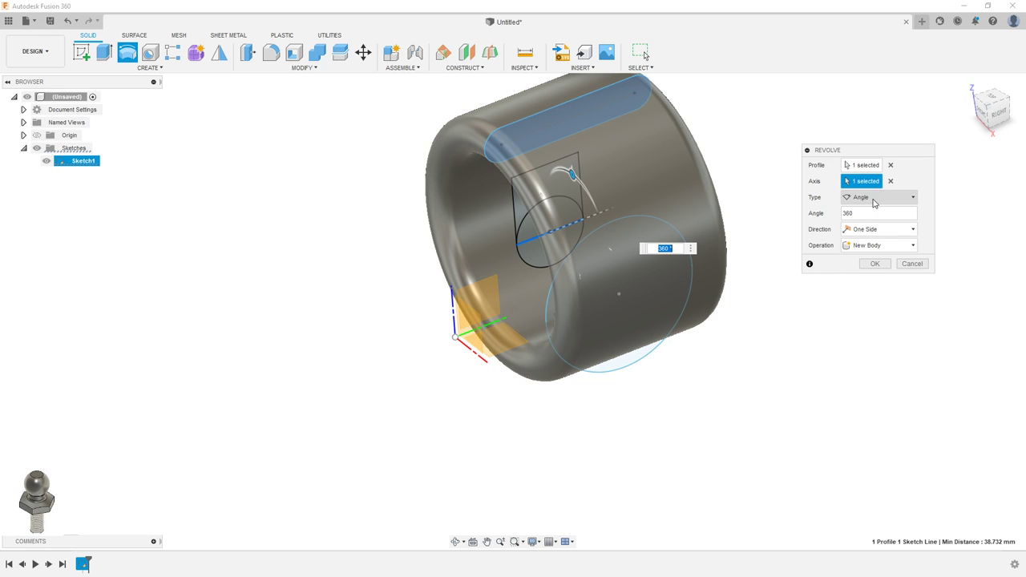
{"action": "left_click", "coordinate": [873, 200]}
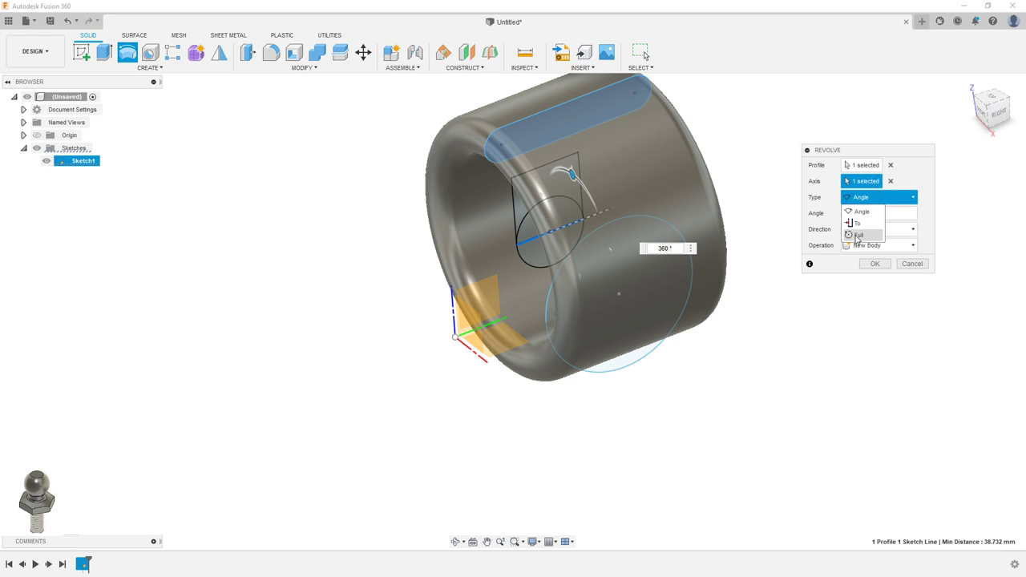
{"action": "left_click", "coordinate": [863, 212]}
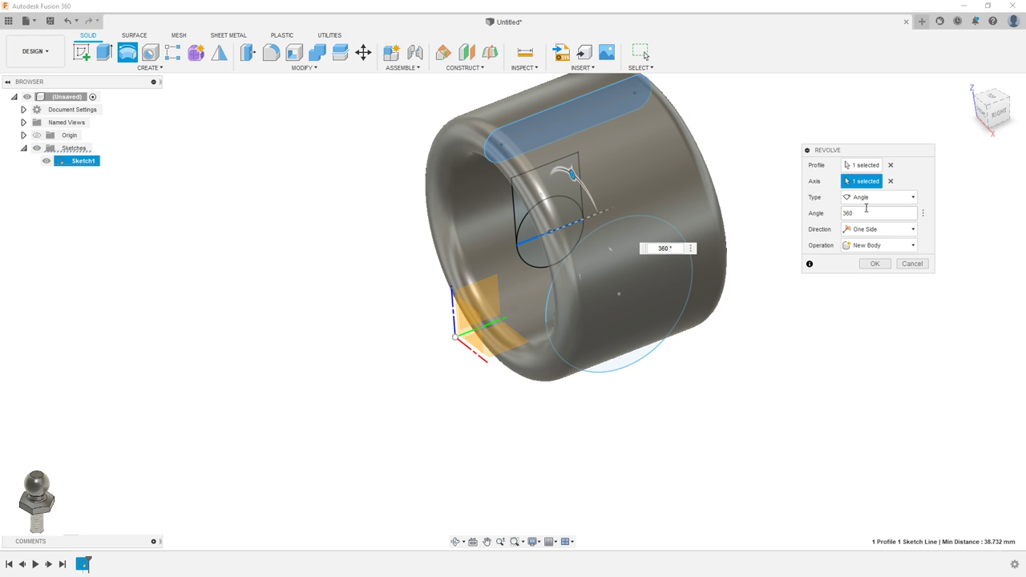
{"action": "middle_click_drag", "start_coordinate": [750, 367], "coordinate": [768, 341], "text": "shift"}
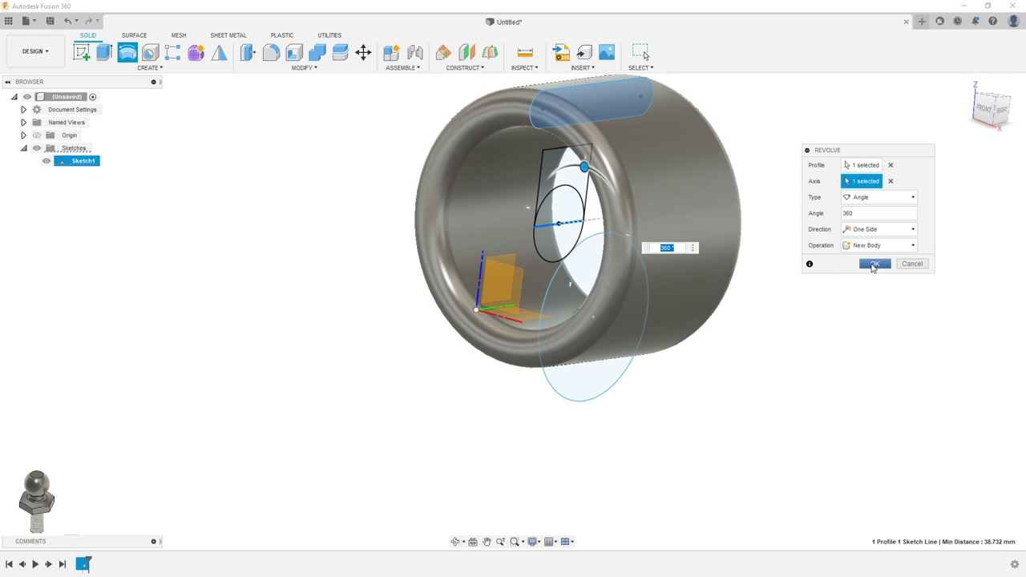
{"action": "left_click", "coordinate": [874, 264]}
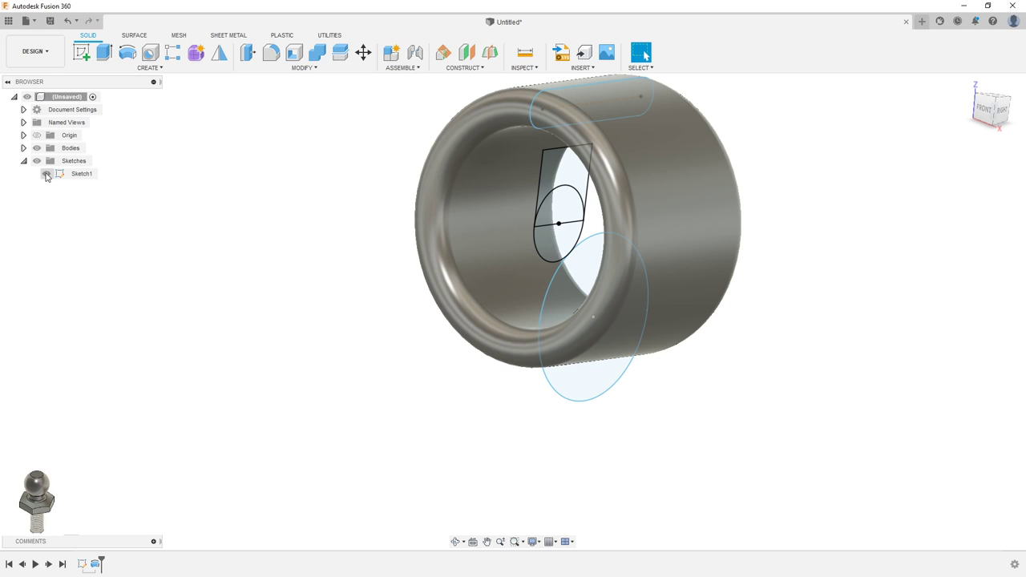
{"action": "left_click", "coordinate": [46, 173]}
{"action": "mouse_move", "coordinate": [353, 192]}
{"action": "middle_mouse_down", "text": "shift"}
{"action": "mouse_move", "coordinate": [316, 202]}
{"action": "mouse_move", "coordinate": [355, 237]}
{"action": "mouse_move", "coordinate": [345, 219]}
{"action": "mouse_move", "coordinate": [341, 265]}
{"action": "mouse_move", "coordinate": [339, 256]}
{"action": "mouse_move", "coordinate": [352, 309]}
{"action": "mouse_move", "coordinate": [336, 281]}
{"action": "mouse_move", "coordinate": [363, 274]}
{"action": "middle_mouse_up", "text": "shift"}
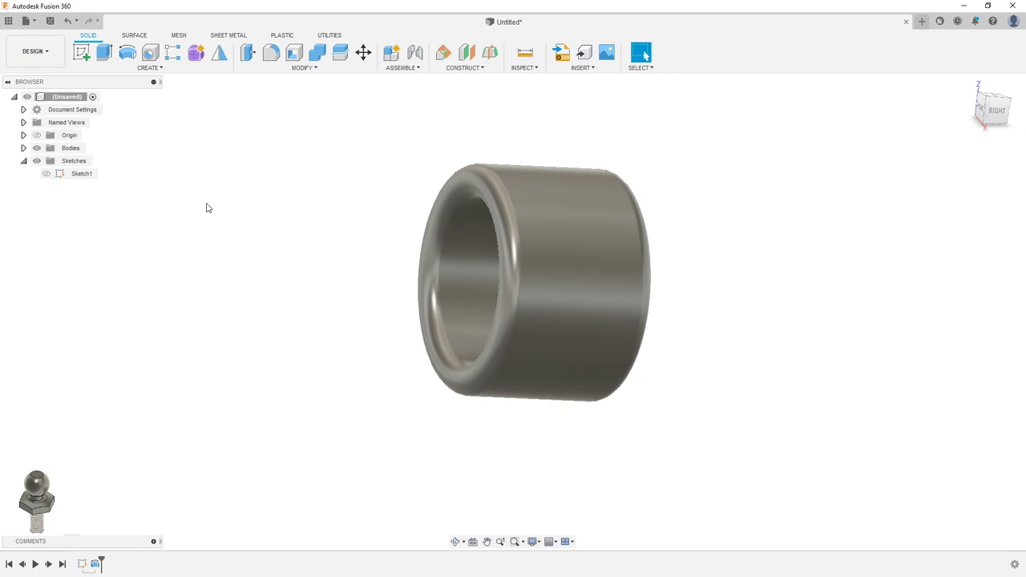
{"action": "mouse_move", "coordinate": [349, 256]}
{"action": "middle_mouse_down", "text": "shift"}
{"action": "mouse_move", "coordinate": [367, 263]}
{"action": "mouse_move", "coordinate": [396, 248]}
{"action": "mouse_move", "coordinate": [388, 254]}
{"action": "middle_mouse_up", "text": "shift"}
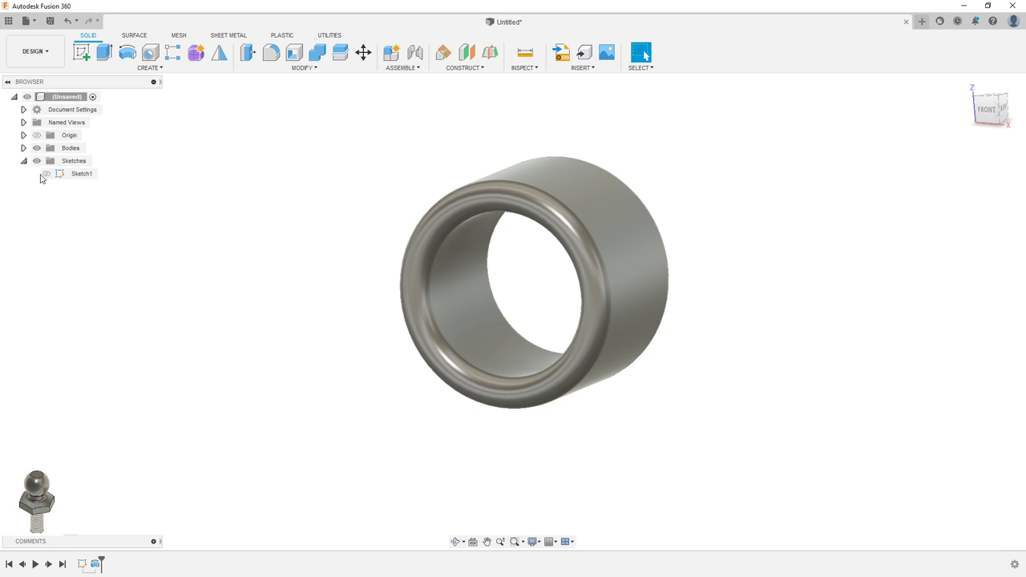
{"action": "left_click", "coordinate": [46, 174]}
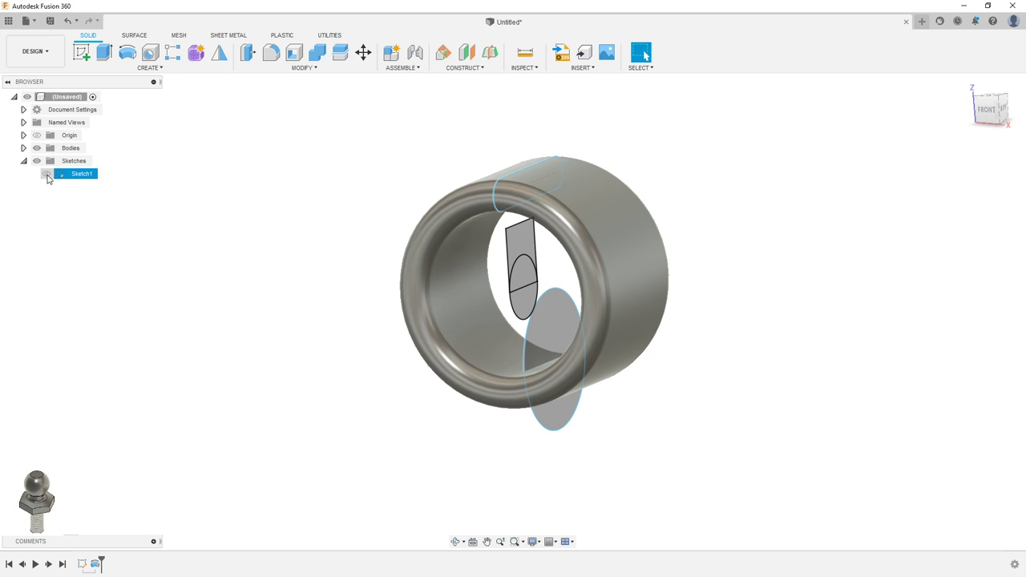
{"action": "left_click", "coordinate": [46, 174]}
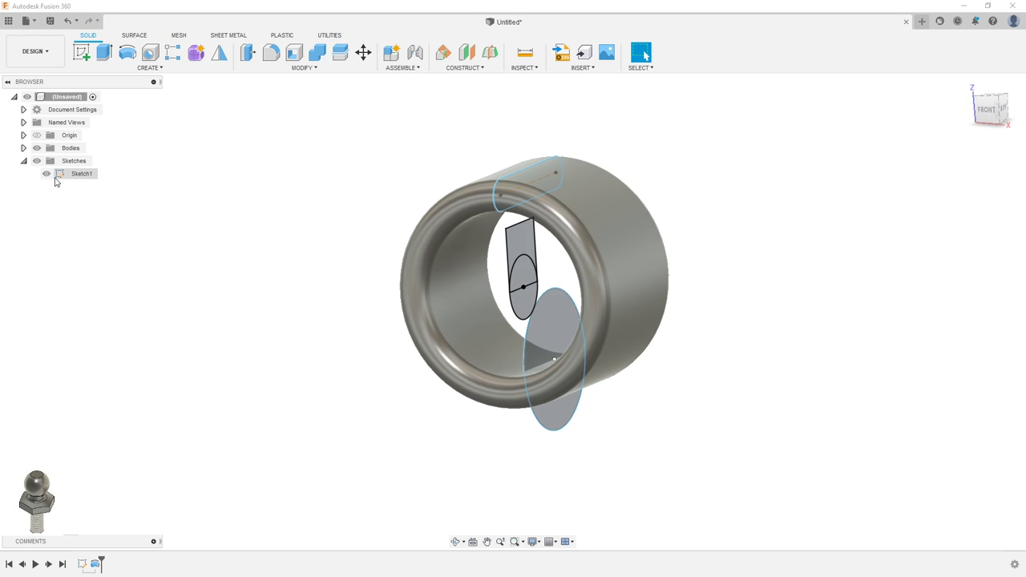
{"action": "left_click", "coordinate": [46, 174]}
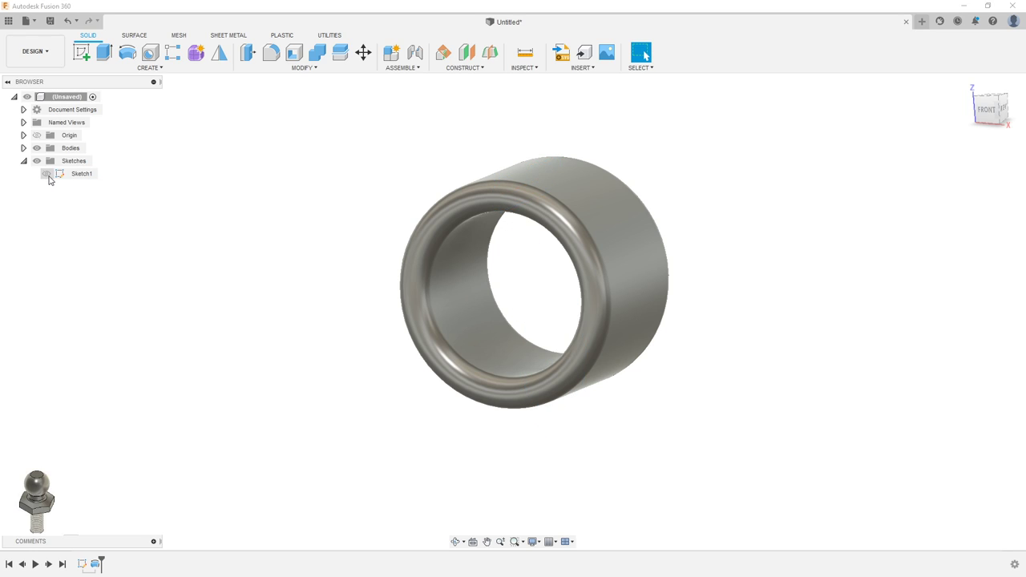
{"action": "left_click", "coordinate": [47, 175]}
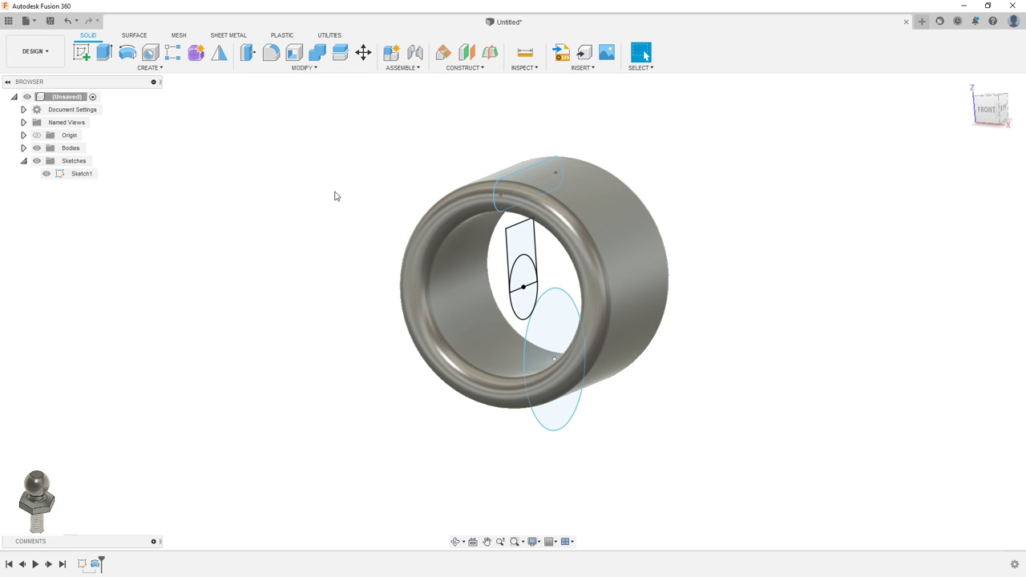
- Revolve the small rectangular profile about the line along the ring's top
{"action": "left_click", "coordinate": [129, 53]}
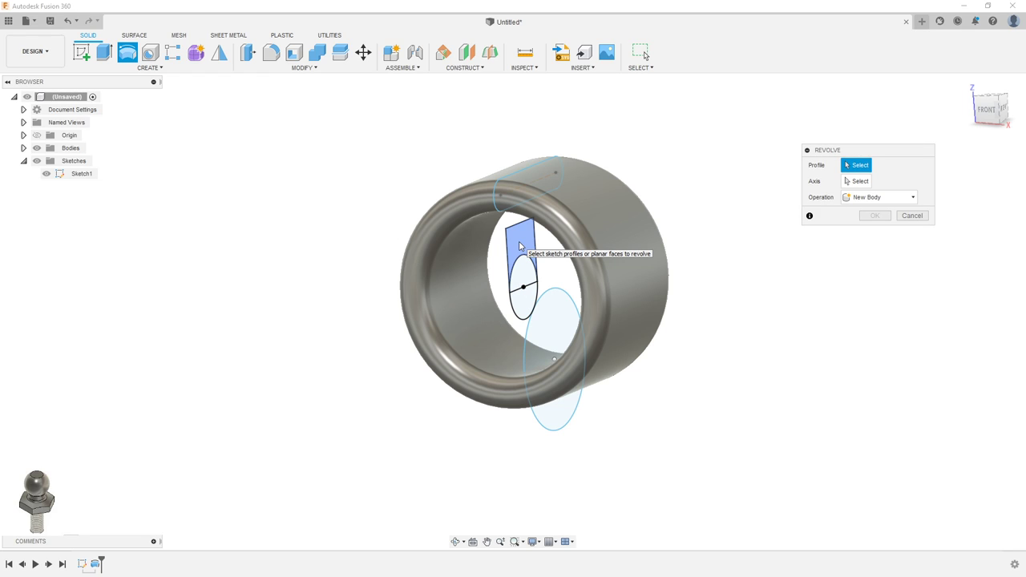
{"action": "left_click", "coordinate": [519, 242]}
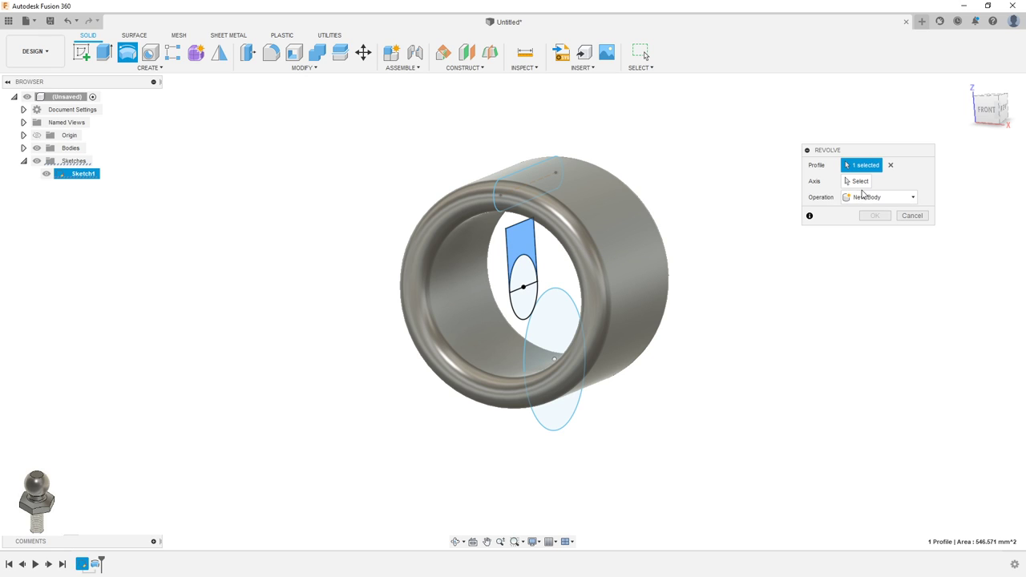
{"action": "left_click", "coordinate": [858, 181]}
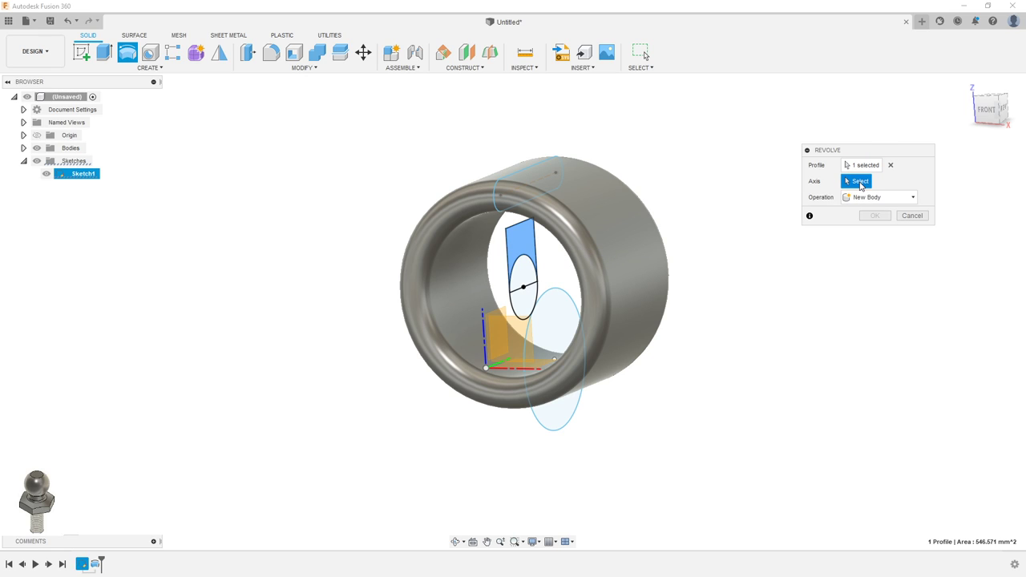
{"action": "left_click", "coordinate": [533, 177]}
{"action": "middle_click_drag", "start_coordinate": [614, 198], "coordinate": [664, 229], "text": "shift"}
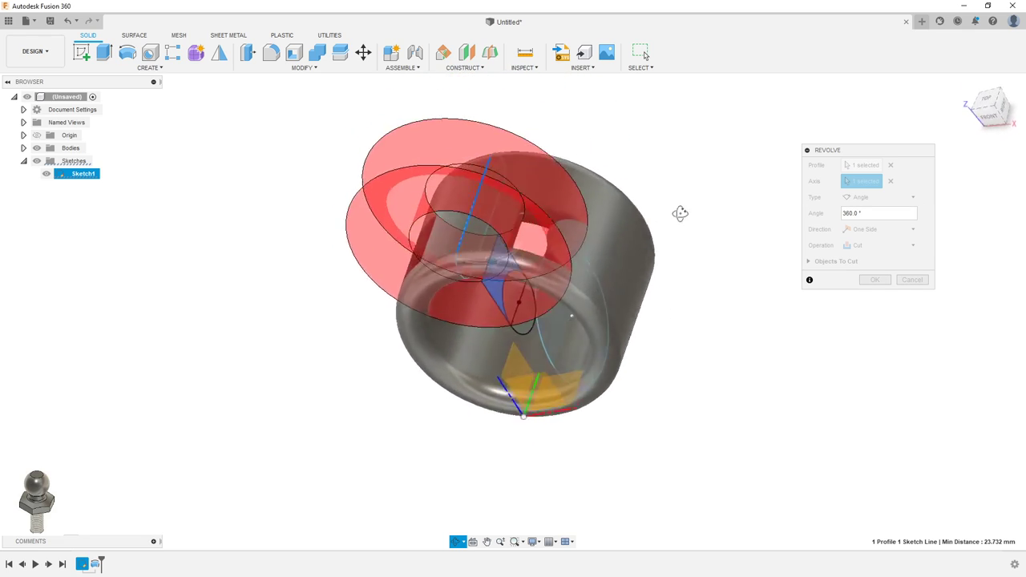
{"action": "middle_click_drag", "start_coordinate": [664, 229], "coordinate": [654, 225], "text": "shift"}
{"action": "mouse_move", "coordinate": [621, 295]}
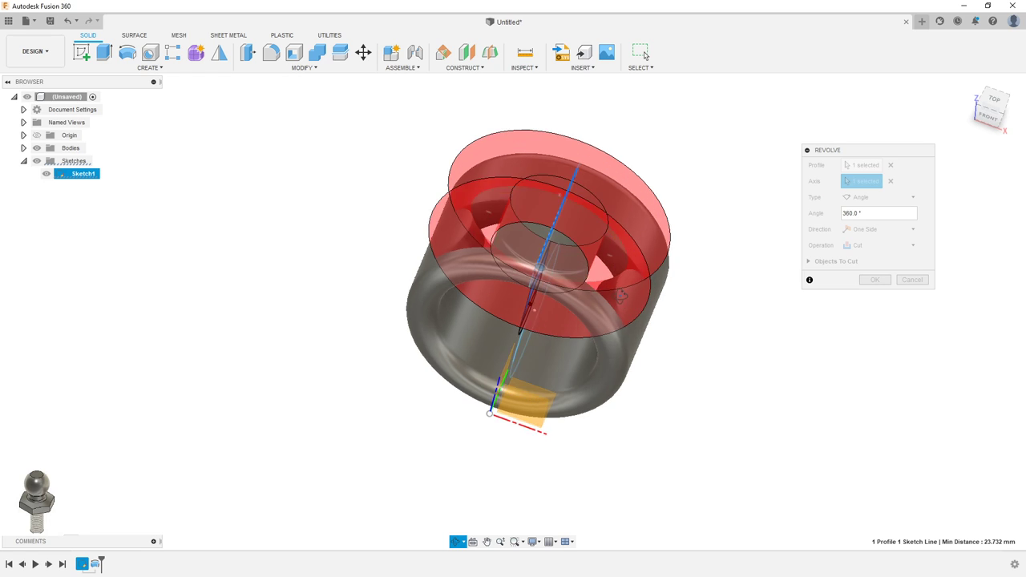
{"action": "middle_click_drag", "start_coordinate": [620, 313], "coordinate": [654, 281], "text": "shift"}
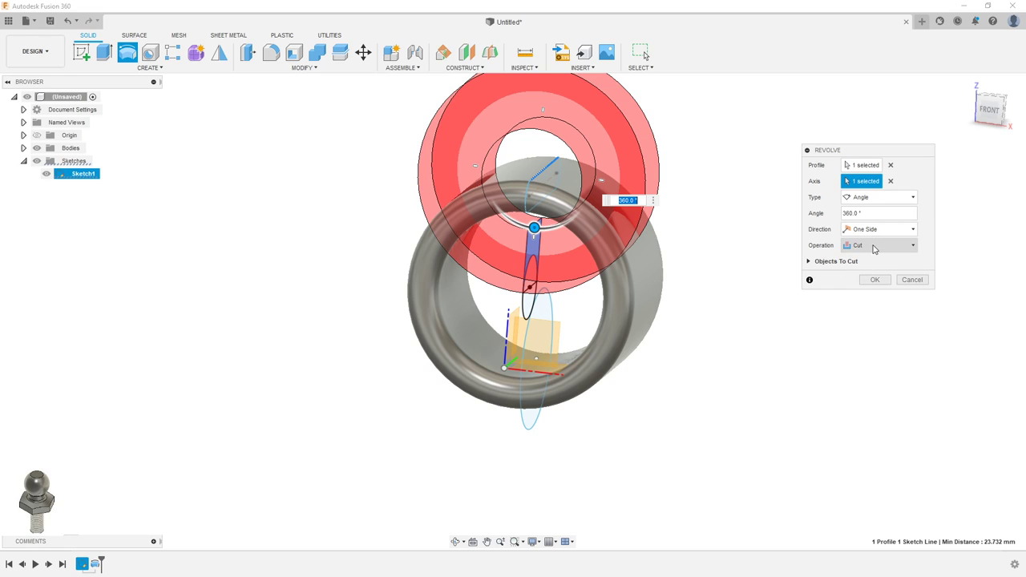
- Set the revolve operation to Join, previewing a flat 360° ring
{"action": "left_click", "coordinate": [875, 245]}
{"action": "left_click", "coordinate": [871, 260]}
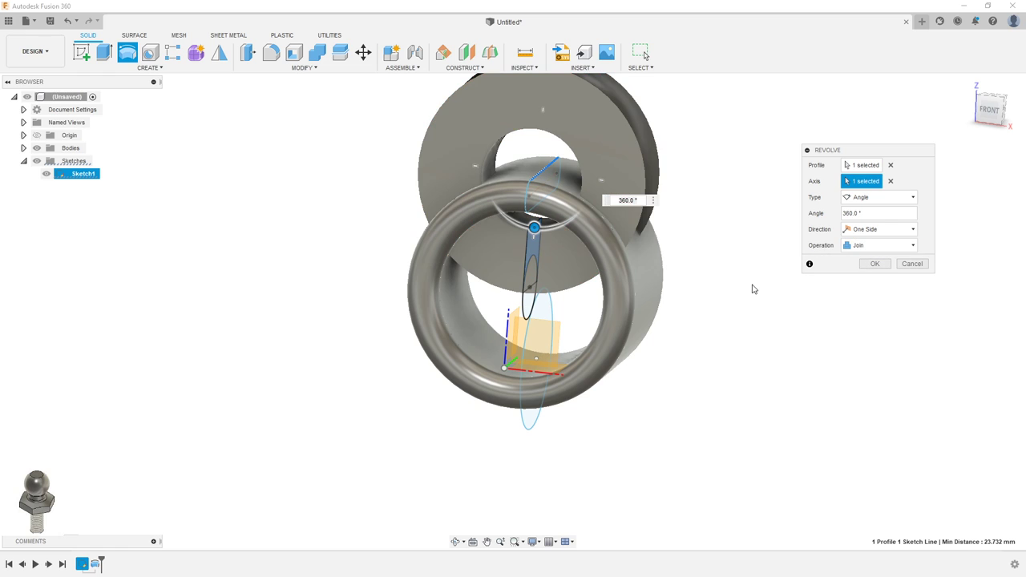
{"action": "mouse_move", "coordinate": [703, 272]}
{"action": "middle_mouse_down", "text": "shift"}
{"action": "mouse_move", "coordinate": [720, 218]}
{"action": "mouse_move", "coordinate": [740, 332]}
{"action": "mouse_move", "coordinate": [769, 254]}
{"action": "mouse_move", "coordinate": [740, 184]}
{"action": "mouse_move", "coordinate": [728, 215]}
{"action": "mouse_move", "coordinate": [744, 211]}
{"action": "mouse_move", "coordinate": [728, 233]}
{"action": "mouse_move", "coordinate": [702, 229]}
{"action": "mouse_move", "coordinate": [700, 214]}
{"action": "middle_mouse_up", "text": "shift"}
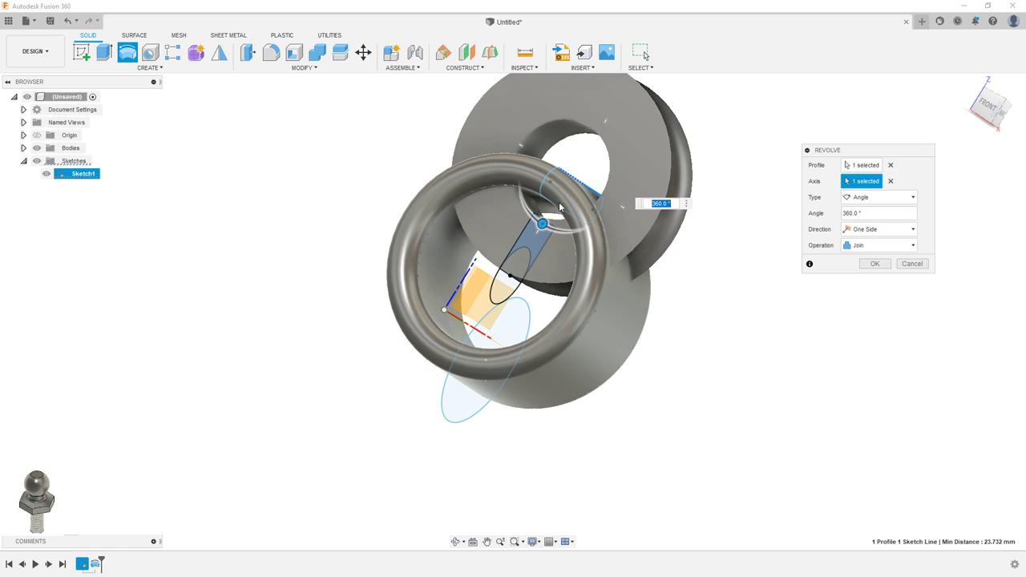
{"action": "middle_click_drag", "start_coordinate": [639, 234], "coordinate": [697, 240], "text": "shift"}
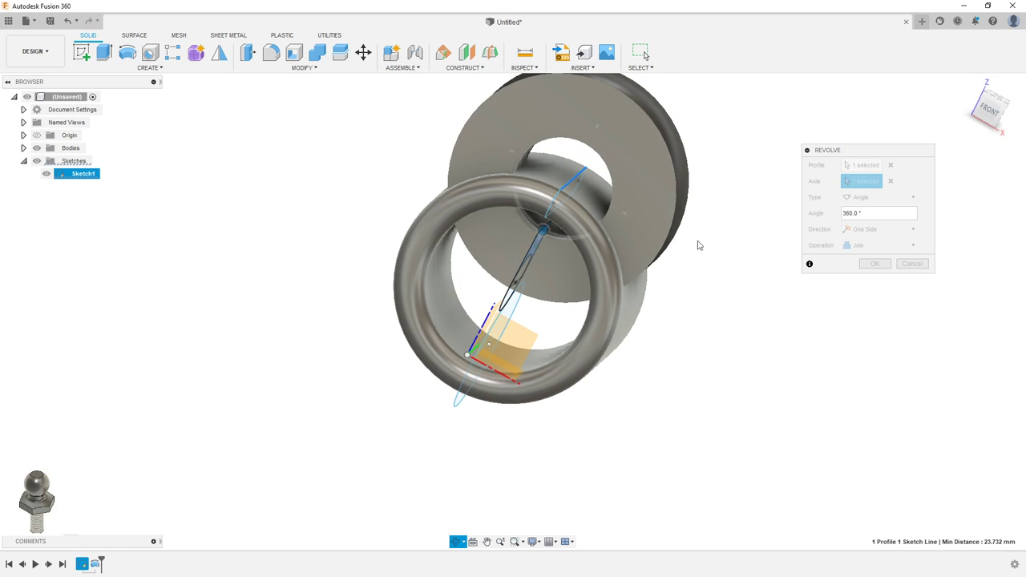
- Try another sketch line as axis, then settle on the vertical Z axis
{"action": "left_click", "coordinate": [890, 181]}
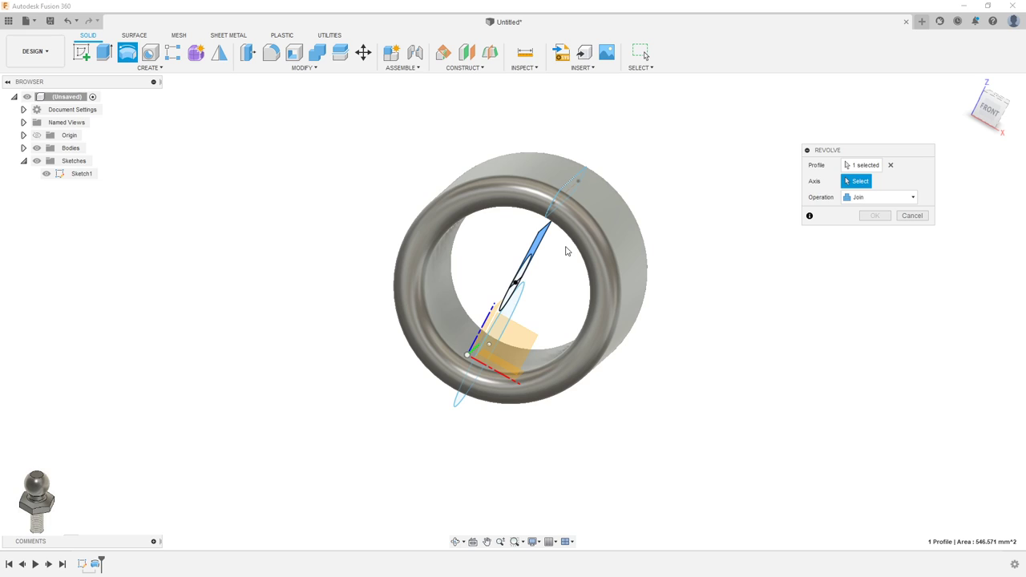
{"action": "middle_click_drag", "start_coordinate": [565, 244], "coordinate": [524, 235], "text": "shift"}
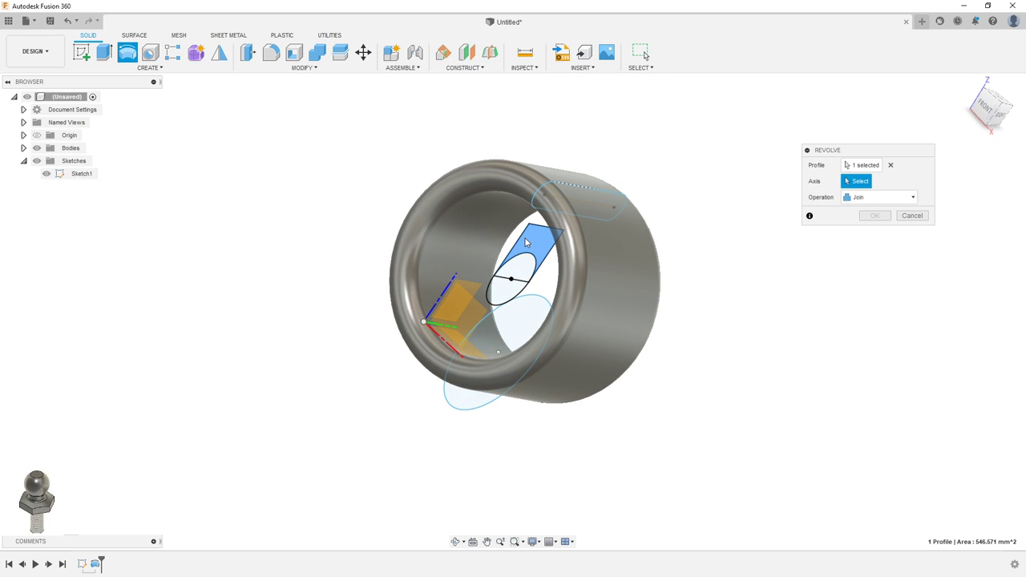
{"action": "left_click", "coordinate": [653, 252]}
{"action": "mouse_move", "coordinate": [652, 254]}
{"action": "middle_mouse_down", "text": "shift"}
{"action": "mouse_move", "coordinate": [659, 291]}
{"action": "mouse_move", "coordinate": [675, 229]}
{"action": "mouse_move", "coordinate": [675, 263]}
{"action": "mouse_move", "coordinate": [664, 265]}
{"action": "mouse_move", "coordinate": [678, 201]}
{"action": "mouse_move", "coordinate": [704, 185]}
{"action": "mouse_move", "coordinate": [685, 236]}
{"action": "middle_mouse_up", "text": "shift"}
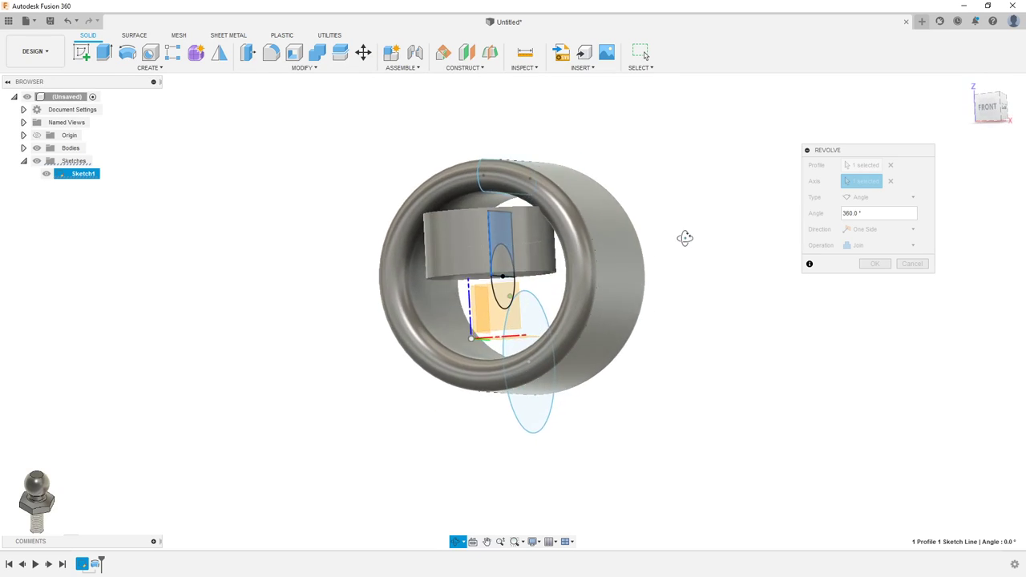
{"action": "left_click", "coordinate": [891, 183]}
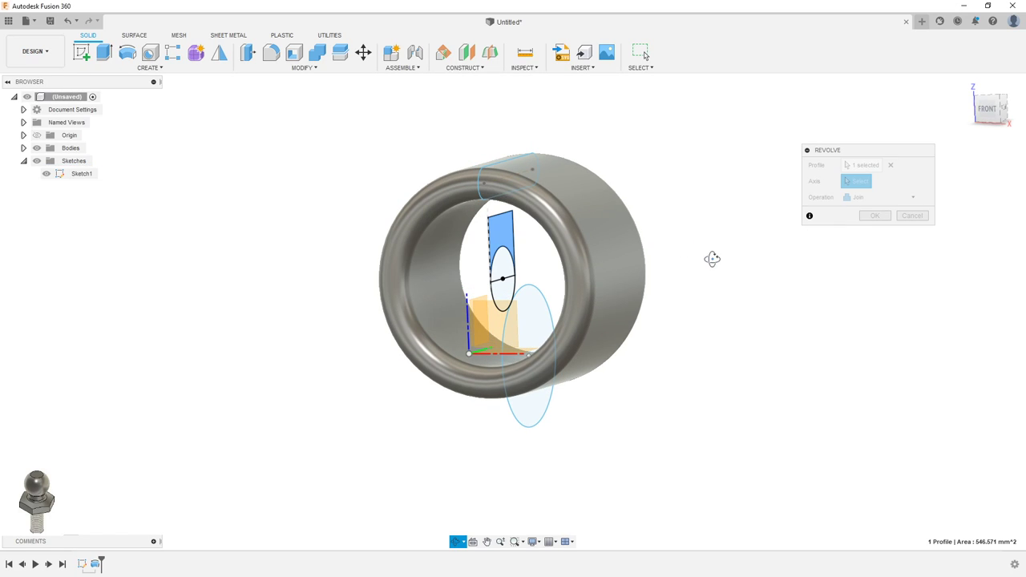
{"action": "left_click", "coordinate": [463, 325]}
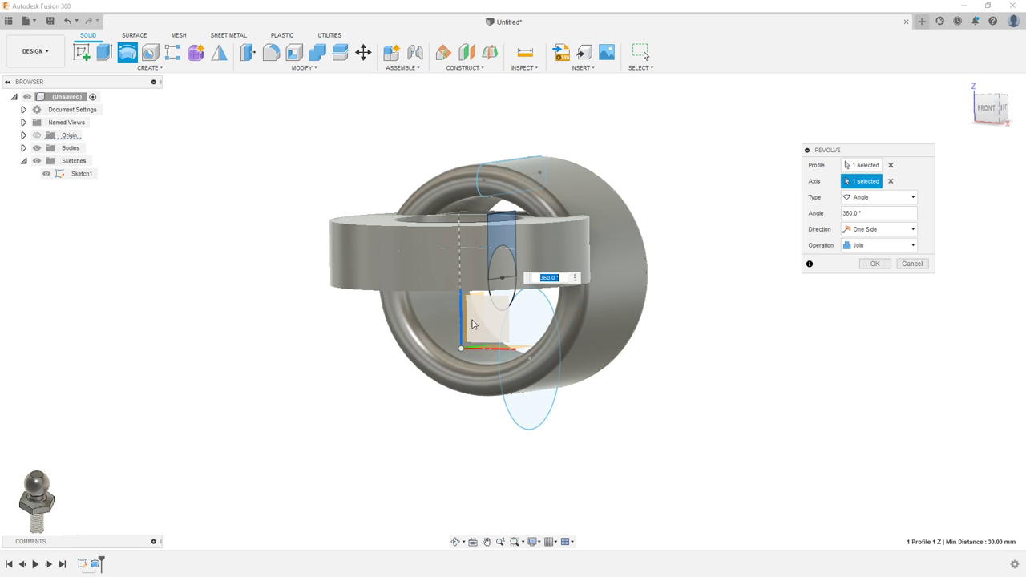
{"action": "mouse_move", "coordinate": [653, 322]}
{"action": "middle_mouse_down", "text": "shift"}
{"action": "mouse_move", "coordinate": [650, 209]}
{"action": "mouse_move", "coordinate": [671, 144]}
{"action": "mouse_move", "coordinate": [679, 192]}
{"action": "mouse_move", "coordinate": [690, 181]}
{"action": "middle_mouse_up", "text": "shift"}
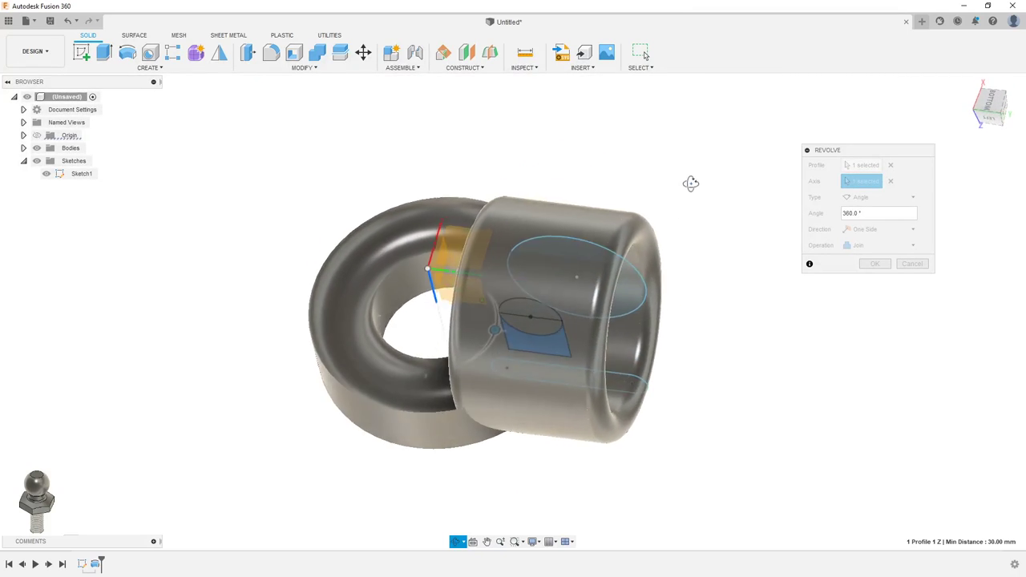
- Adjust the revolve angle and try the Two Side direction
{"action": "scroll", "coordinate": [549, 304], "scroll_direction": "up", "scroll_amount": 3}
{"action": "mouse_move", "coordinate": [550, 305]}
{"action": "middle_mouse_down", "text": "shift"}
{"action": "mouse_move", "coordinate": [479, 279]}
{"action": "mouse_move", "coordinate": [533, 248]}
{"action": "mouse_move", "coordinate": [481, 288]}
{"action": "mouse_move", "coordinate": [518, 322]}
{"action": "mouse_move", "coordinate": [527, 287]}
{"action": "mouse_move", "coordinate": [515, 293]}
{"action": "mouse_move", "coordinate": [500, 445]}
{"action": "mouse_move", "coordinate": [625, 320]}
{"action": "middle_mouse_up", "text": "shift"}
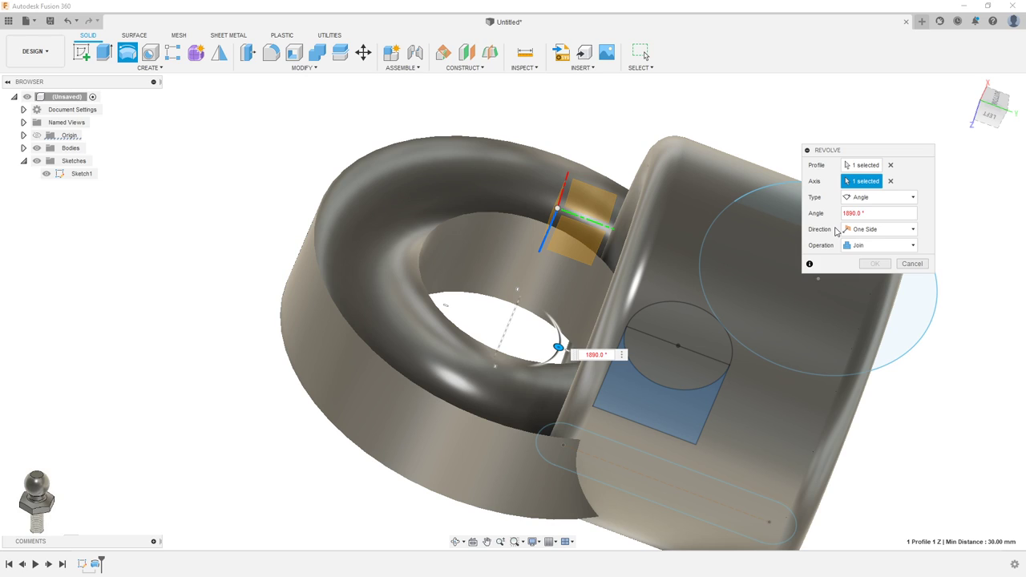
{"action": "type", "text": "."}
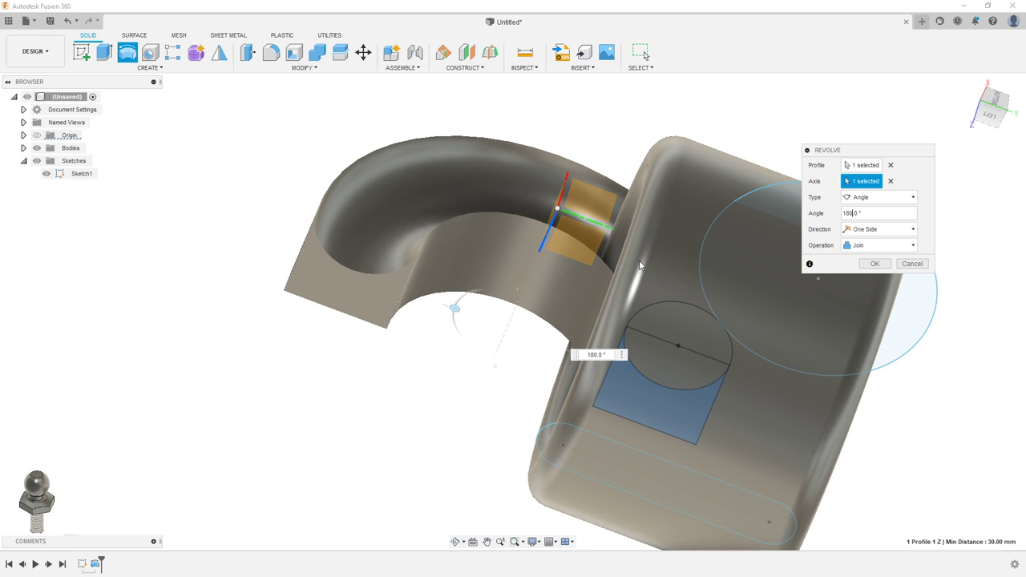
{"action": "middle_click_drag", "start_coordinate": [646, 251], "coordinate": [677, 311], "text": "shift"}
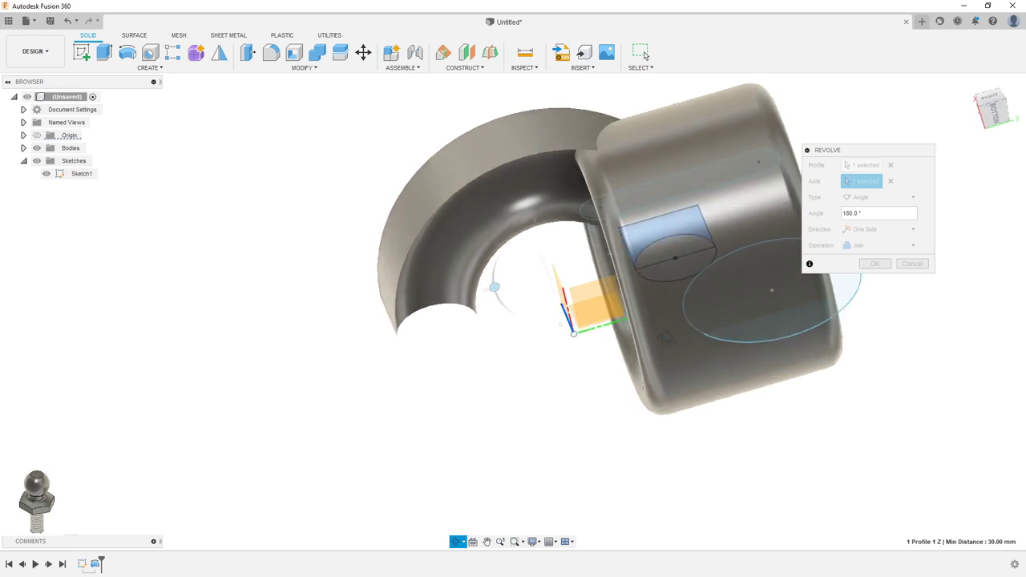
{"action": "mouse_move", "coordinate": [680, 330]}
{"action": "middle_mouse_down", "text": "shift"}
{"action": "mouse_move", "coordinate": [702, 286]}
{"action": "mouse_move", "coordinate": [698, 235]}
{"action": "mouse_move", "coordinate": [713, 268]}
{"action": "middle_mouse_up", "text": "shift"}
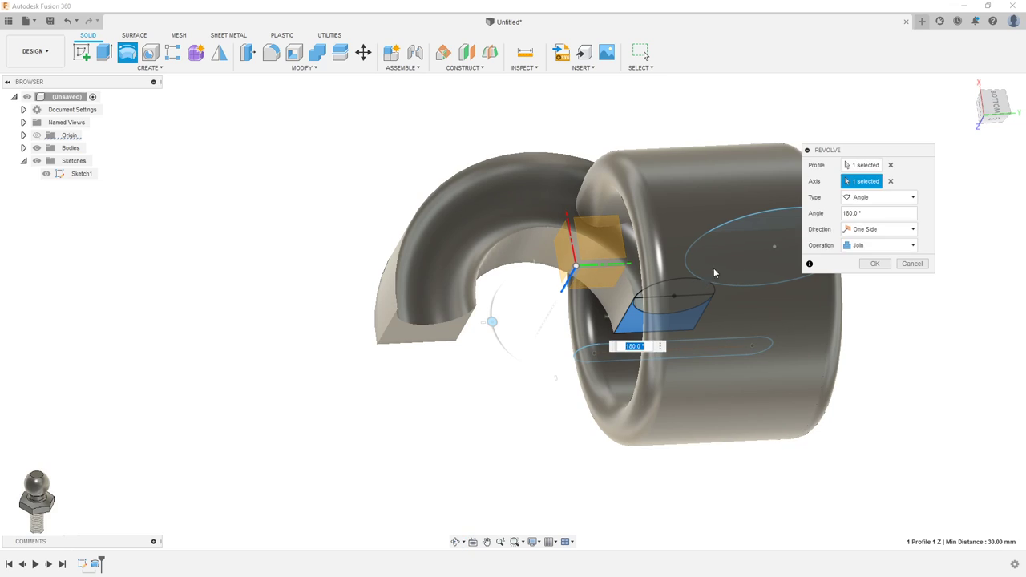
{"action": "left_click", "coordinate": [906, 233]}
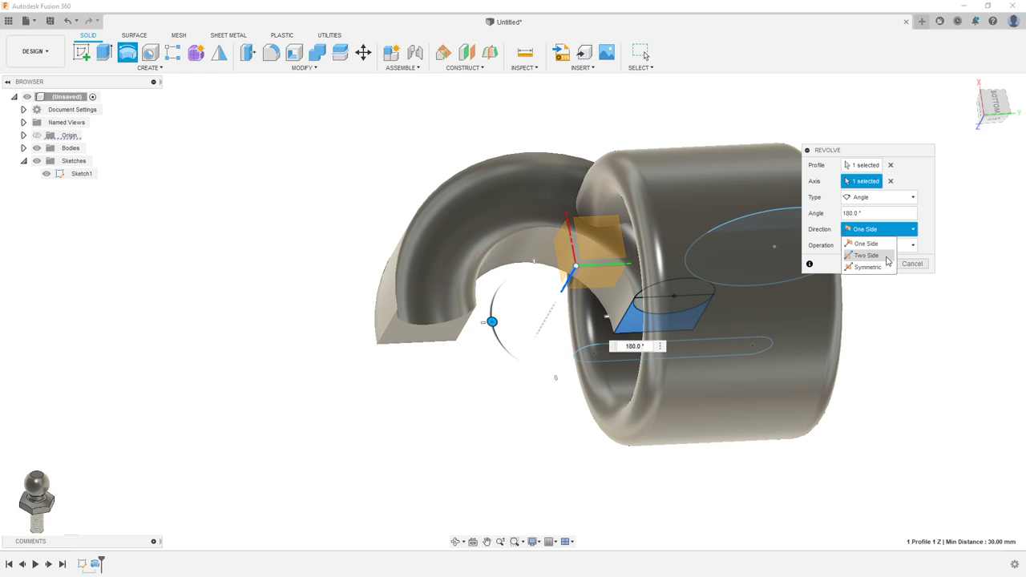
{"action": "left_click", "coordinate": [886, 256]}
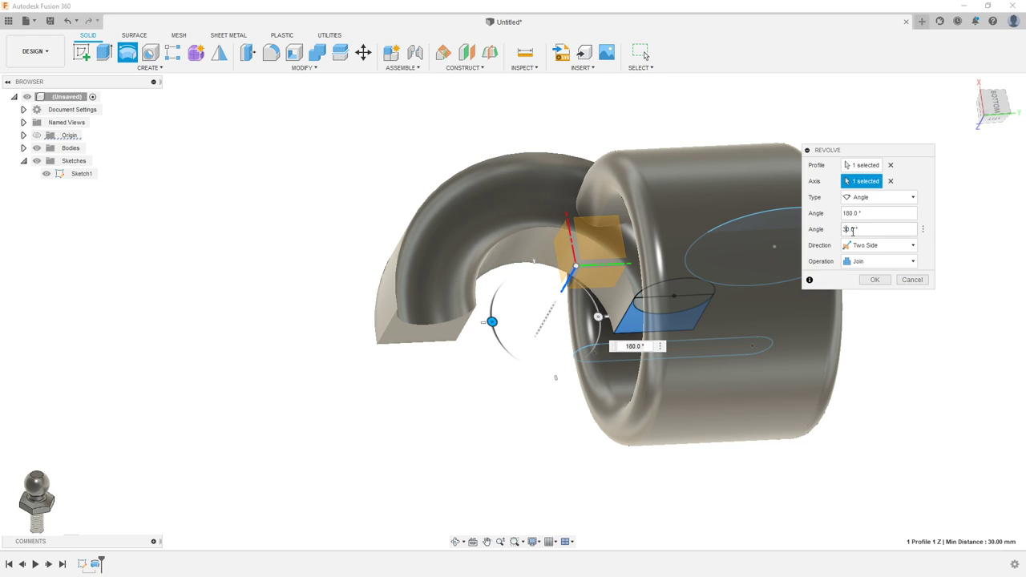
{"action": "mouse_move", "coordinate": [852, 233]}
{"action": "middle_mouse_down", "text": "shift"}
{"action": "mouse_move", "coordinate": [848, 313]}
{"action": "mouse_move", "coordinate": [694, 298]}
{"action": "middle_mouse_up", "text": "shift"}
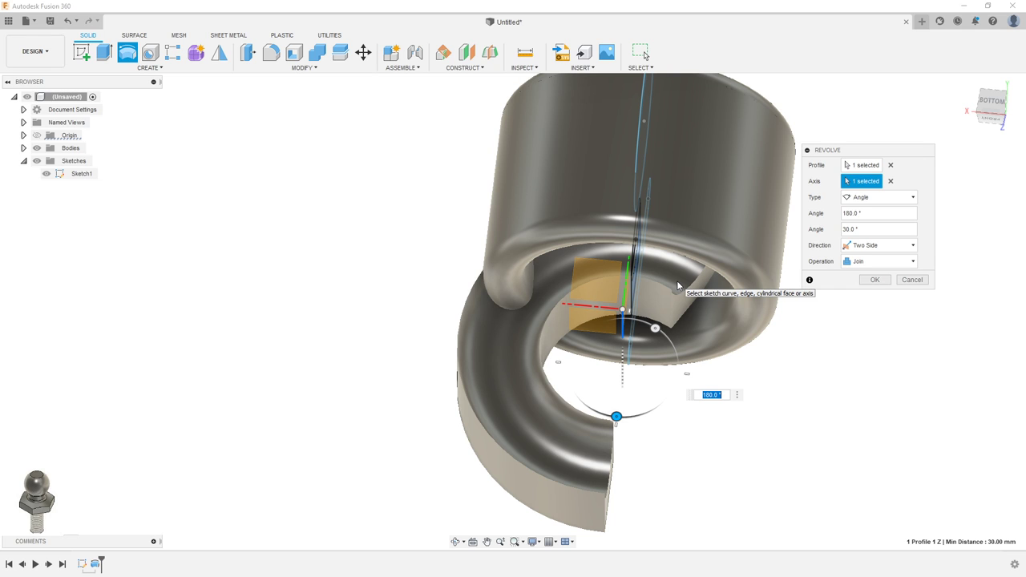
{"action": "middle_click_drag", "start_coordinate": [492, 419], "coordinate": [685, 324], "text": "shift"}
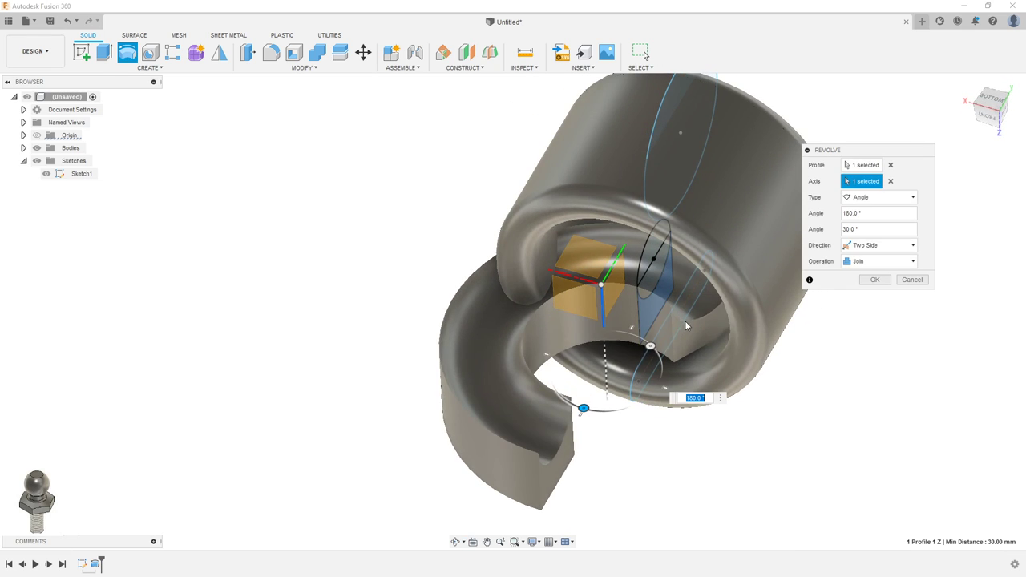
- Switch the direction to Symmetric with a 30° angle and inspect the wedge
{"action": "left_click", "coordinate": [858, 246]}
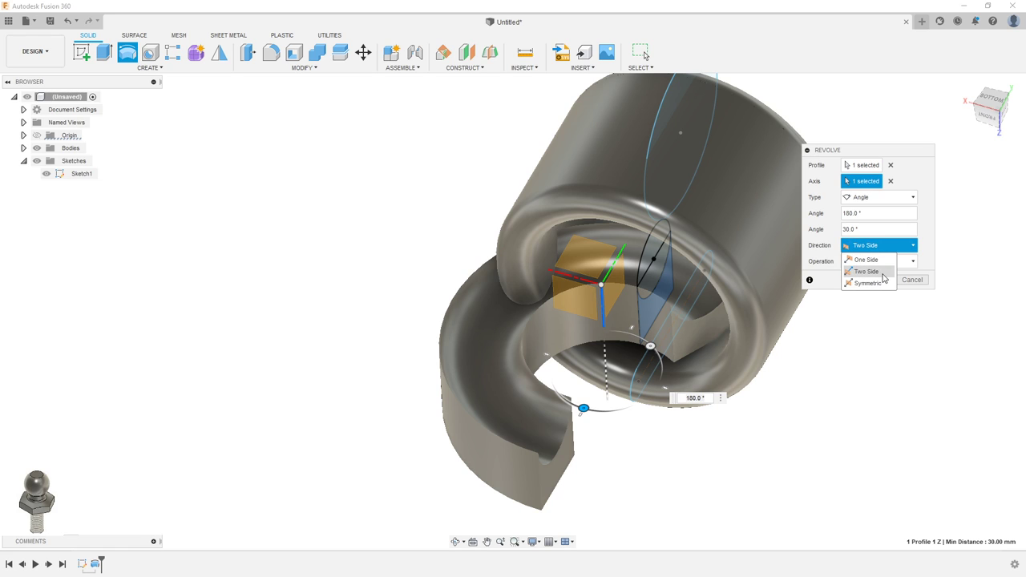
{"action": "left_click", "coordinate": [865, 283]}
{"action": "middle_click_drag", "start_coordinate": [871, 356], "coordinate": [870, 331], "text": "shift"}
{"action": "type", "text": "360"}
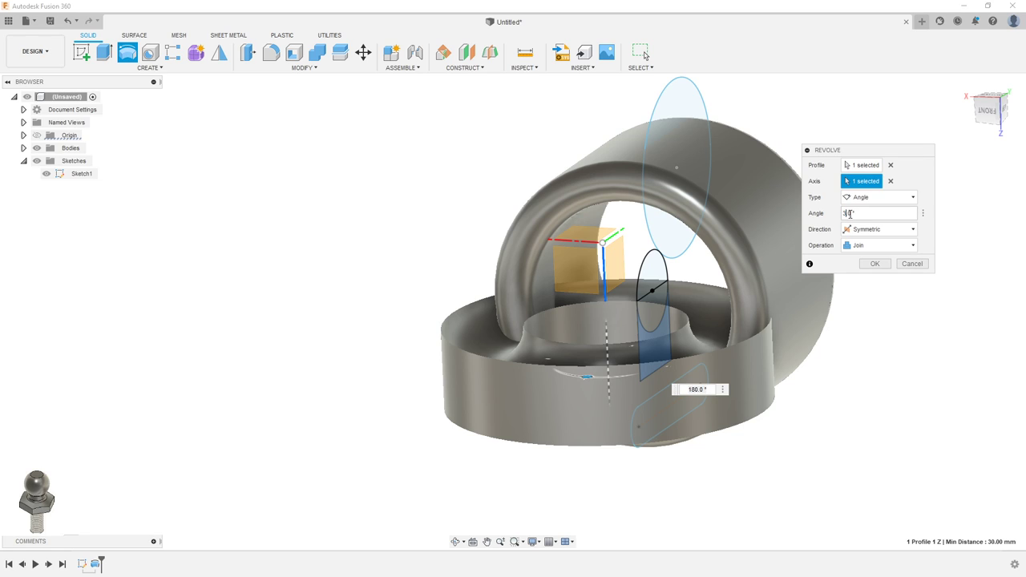
{"action": "key", "text": "Return"}
{"action": "middle_click_drag", "start_coordinate": [632, 350], "coordinate": [605, 345], "text": "shift"}
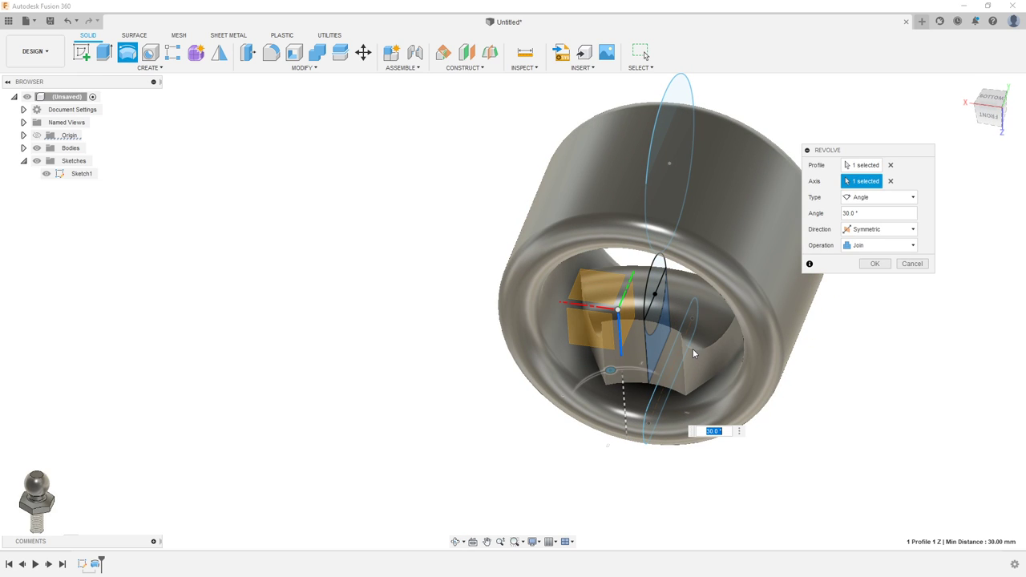
{"action": "middle_click_drag", "start_coordinate": [692, 348], "coordinate": [690, 309], "text": "shift"}
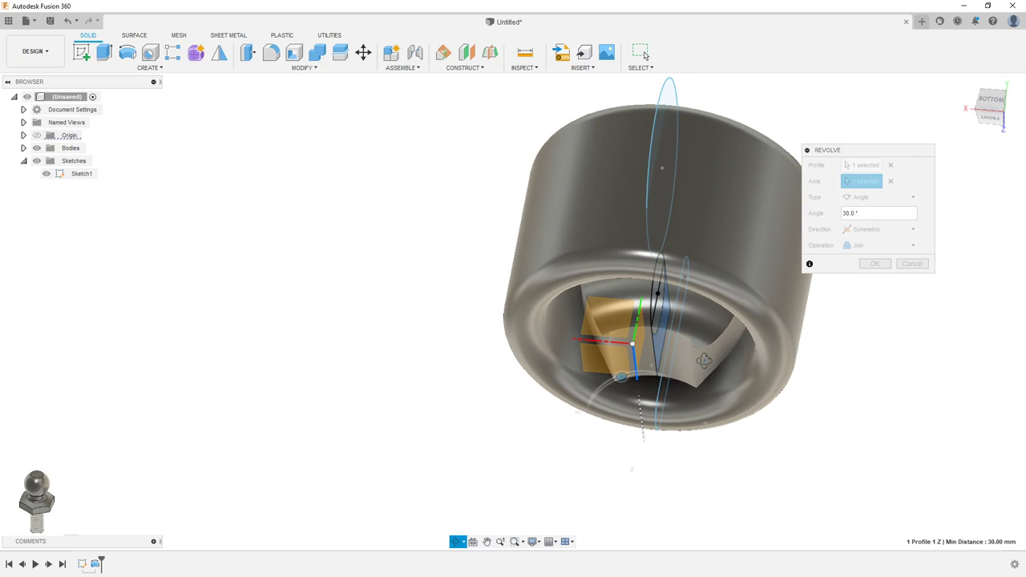
- Return to One Side at 180° and commit the joined half ring
{"action": "left_click", "coordinate": [878, 229]}
{"action": "left_click", "coordinate": [884, 245]}
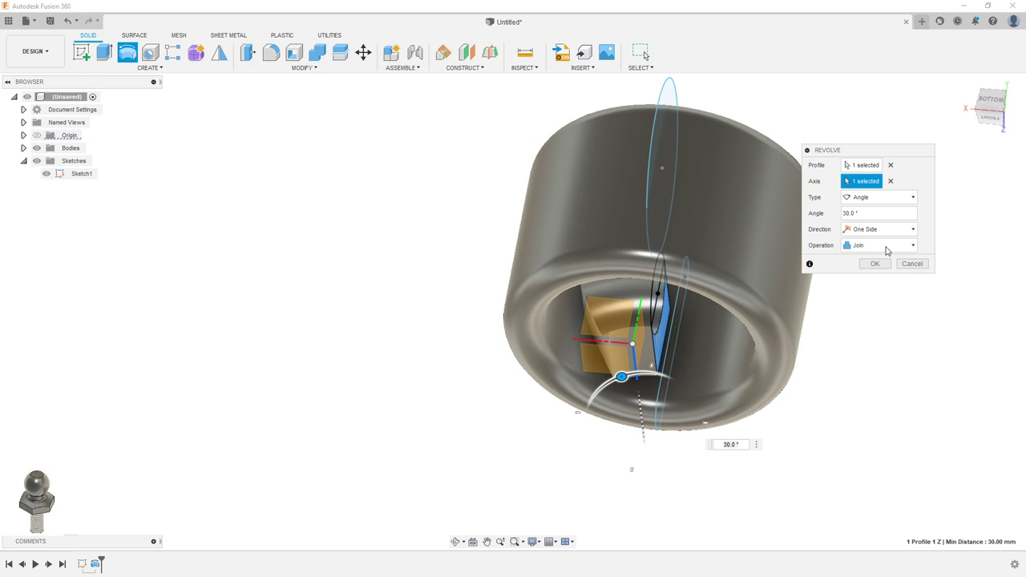
{"action": "middle_click_drag", "start_coordinate": [826, 250], "coordinate": [719, 279], "text": "shift"}
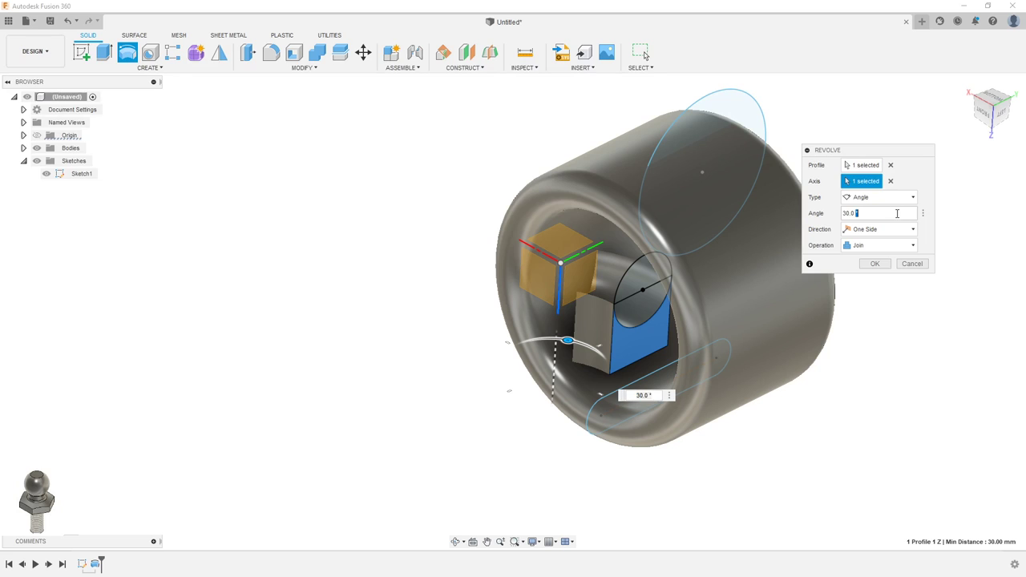
{"action": "type", "text": "180"}
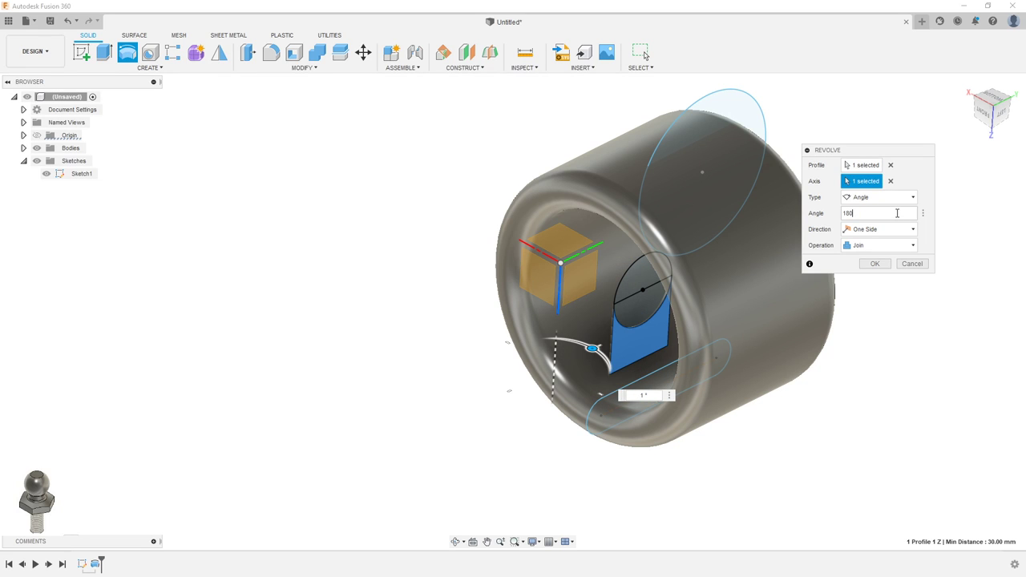
{"action": "mouse_move", "coordinate": [864, 308]}
{"action": "middle_mouse_down", "text": "shift"}
{"action": "mouse_move", "coordinate": [868, 337]}
{"action": "mouse_move", "coordinate": [870, 272]}
{"action": "mouse_move", "coordinate": [870, 307]}
{"action": "mouse_move", "coordinate": [858, 267]}
{"action": "mouse_move", "coordinate": [876, 371]}
{"action": "mouse_move", "coordinate": [871, 265]}
{"action": "mouse_move", "coordinate": [786, 218]}
{"action": "mouse_move", "coordinate": [793, 233]}
{"action": "middle_mouse_up", "text": "shift"}
{"action": "left_click", "coordinate": [872, 263]}
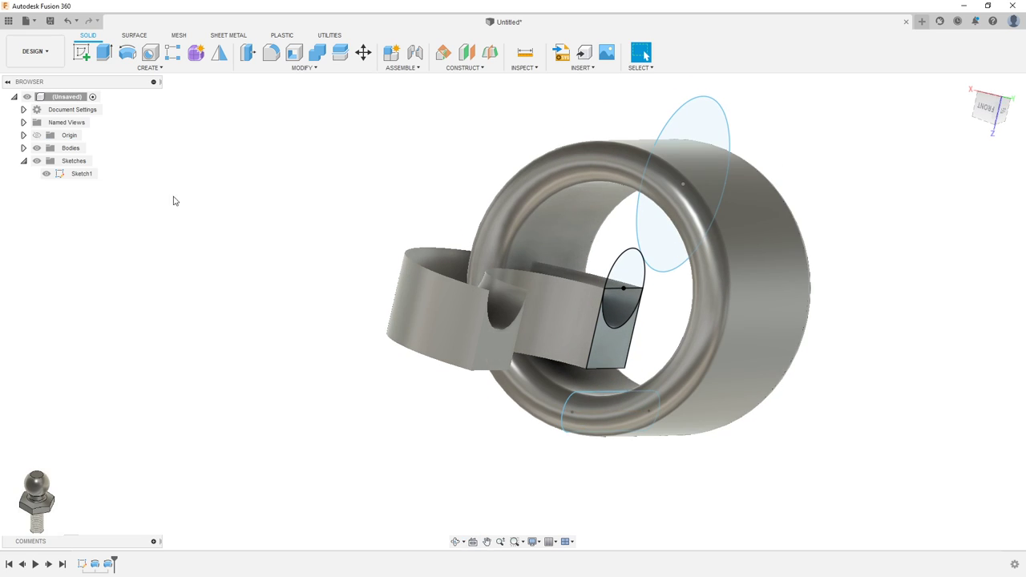
- Start a revolve of both ellipse halves about the Z axis
{"action": "left_click", "coordinate": [131, 55]}
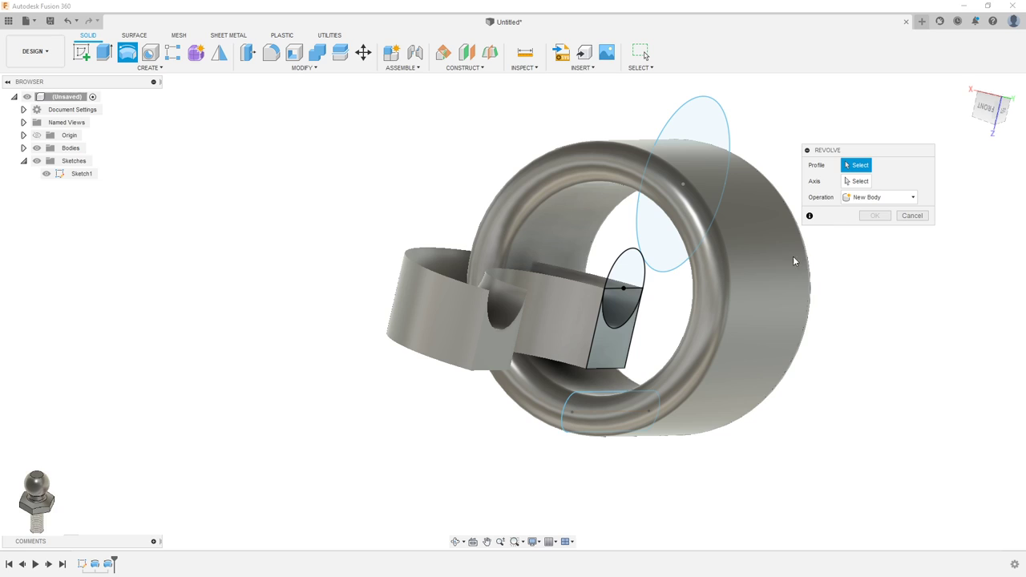
{"action": "left_click", "coordinate": [631, 300]}
{"action": "left_click", "coordinate": [637, 276]}
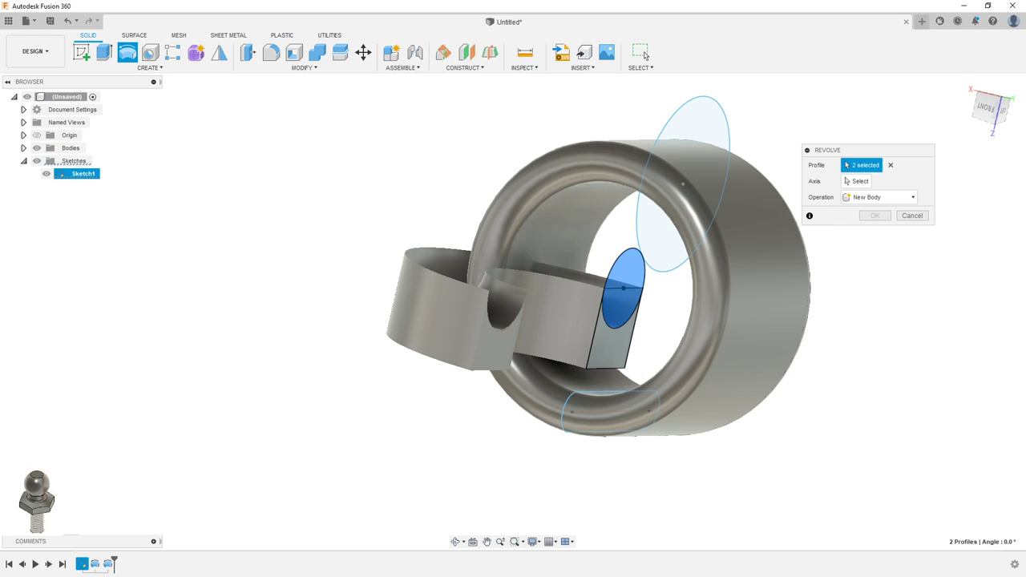
{"action": "left_click", "coordinate": [858, 182]}
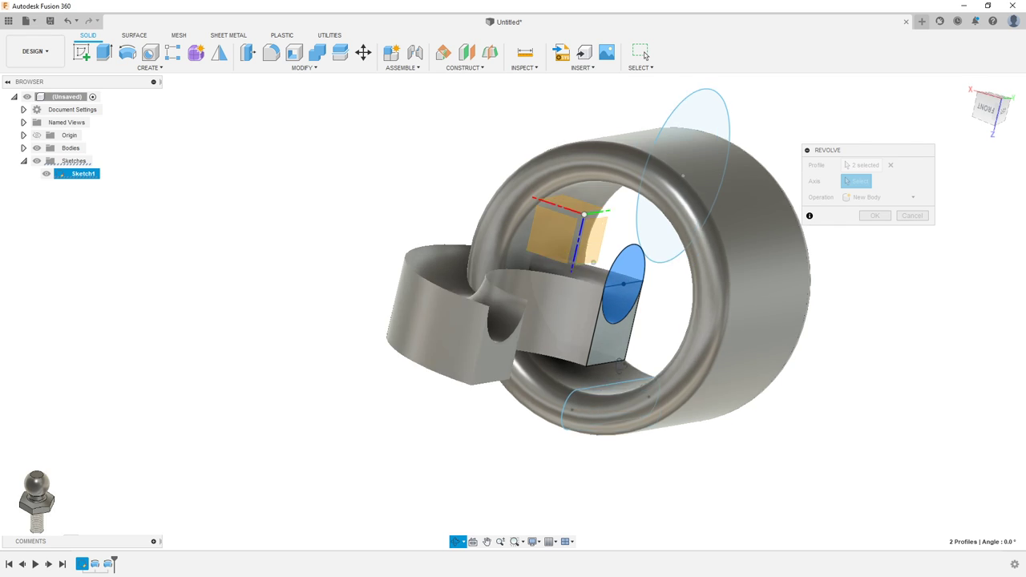
{"action": "middle_click_drag", "start_coordinate": [639, 361], "coordinate": [609, 369], "text": "shift"}
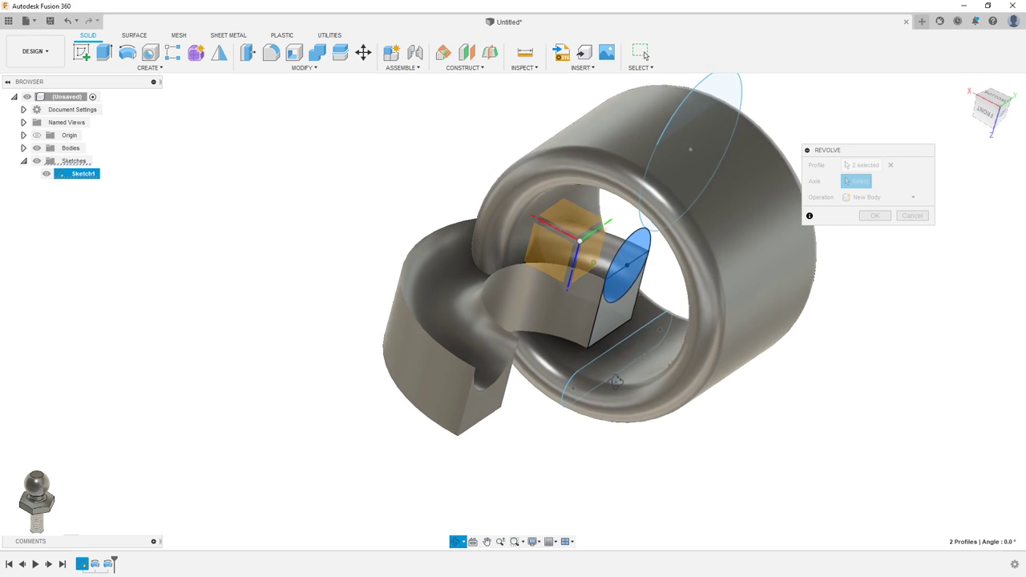
{"action": "left_click", "coordinate": [573, 275]}
{"action": "mouse_move", "coordinate": [686, 297]}
{"action": "middle_mouse_down", "text": "shift"}
{"action": "mouse_move", "coordinate": [696, 267]}
{"action": "mouse_move", "coordinate": [690, 300]}
{"action": "mouse_move", "coordinate": [679, 274]}
{"action": "mouse_move", "coordinate": [685, 286]}
{"action": "middle_mouse_up", "text": "shift"}
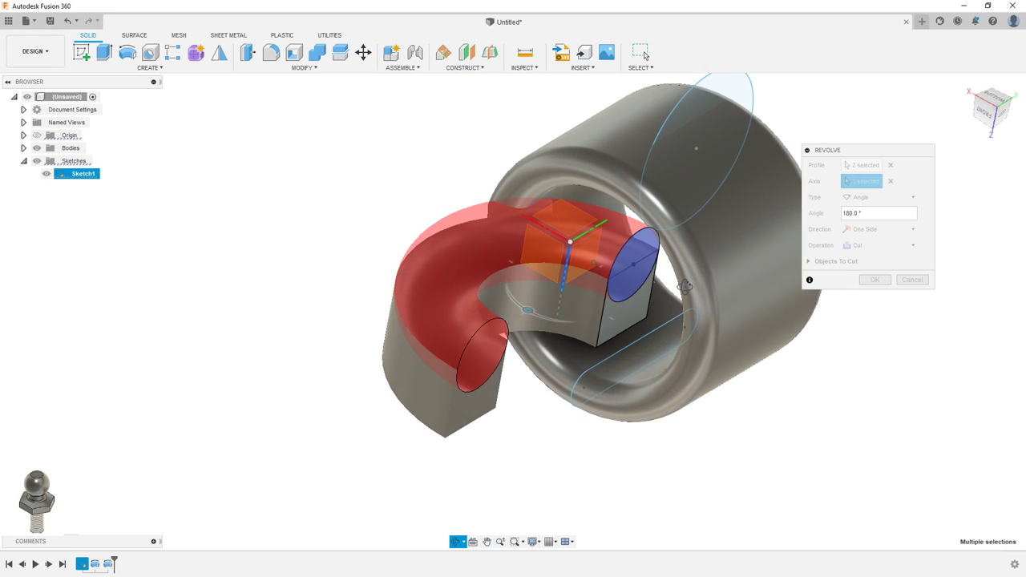
- Set Operation to Intersect with a -180° angle and commit, leaving a curved solid
{"action": "left_click", "coordinate": [861, 248]}
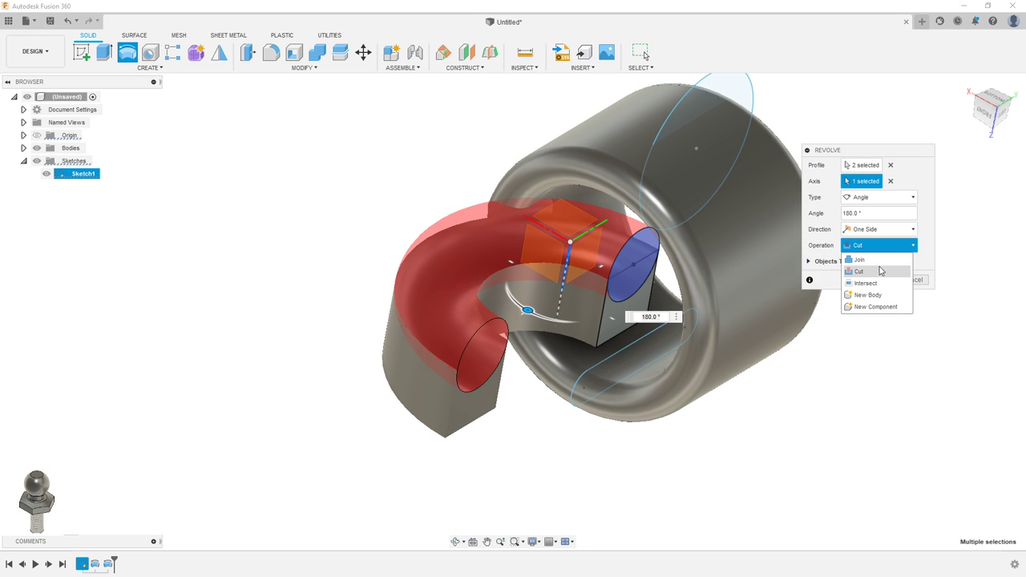
{"action": "left_click", "coordinate": [869, 283]}
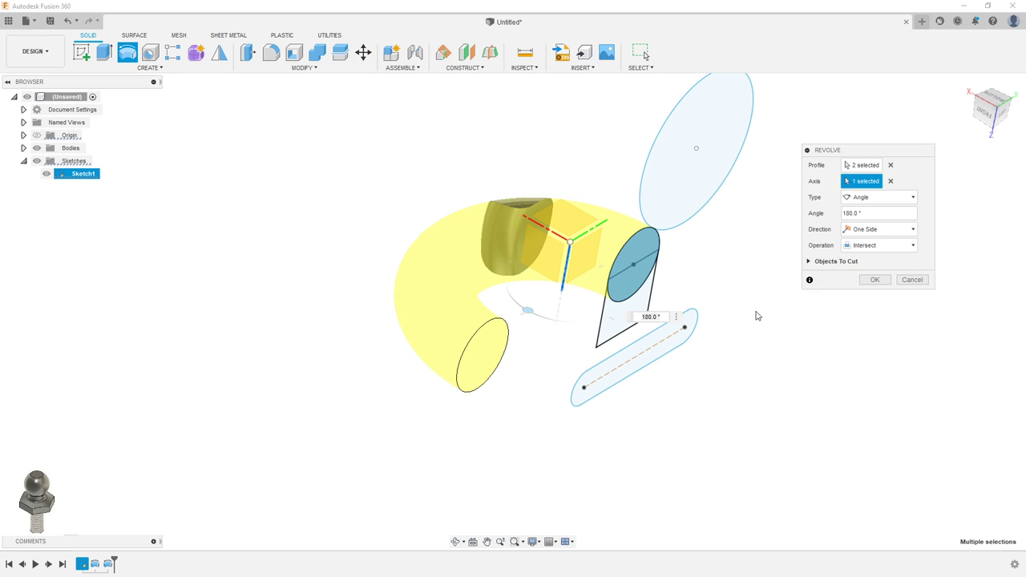
{"action": "mouse_move", "coordinate": [645, 274]}
{"action": "middle_mouse_down", "text": "shift"}
{"action": "mouse_move", "coordinate": [658, 273]}
{"action": "mouse_move", "coordinate": [660, 302]}
{"action": "middle_mouse_up", "text": "shift"}
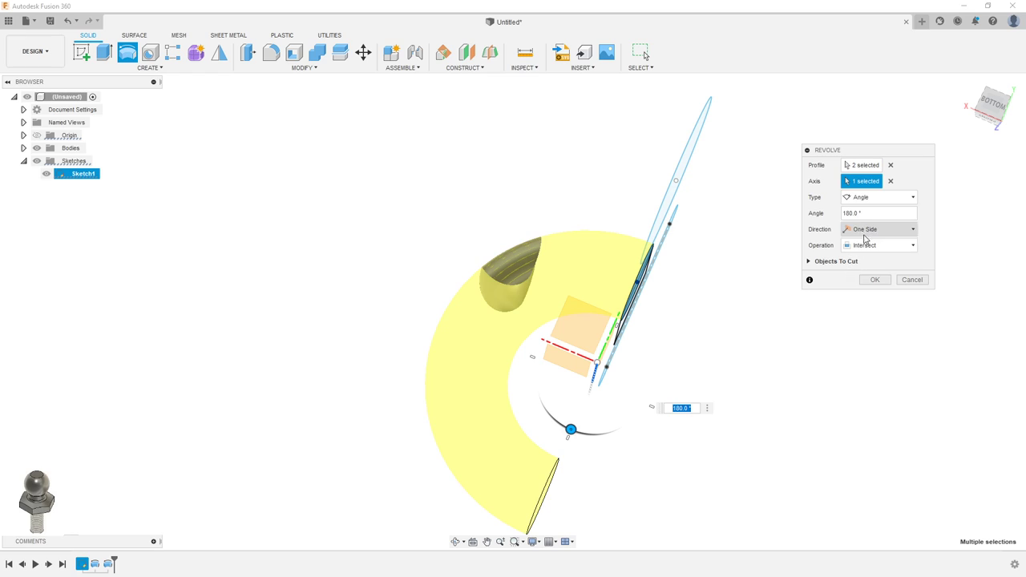
{"action": "mouse_move", "coordinate": [878, 213]}
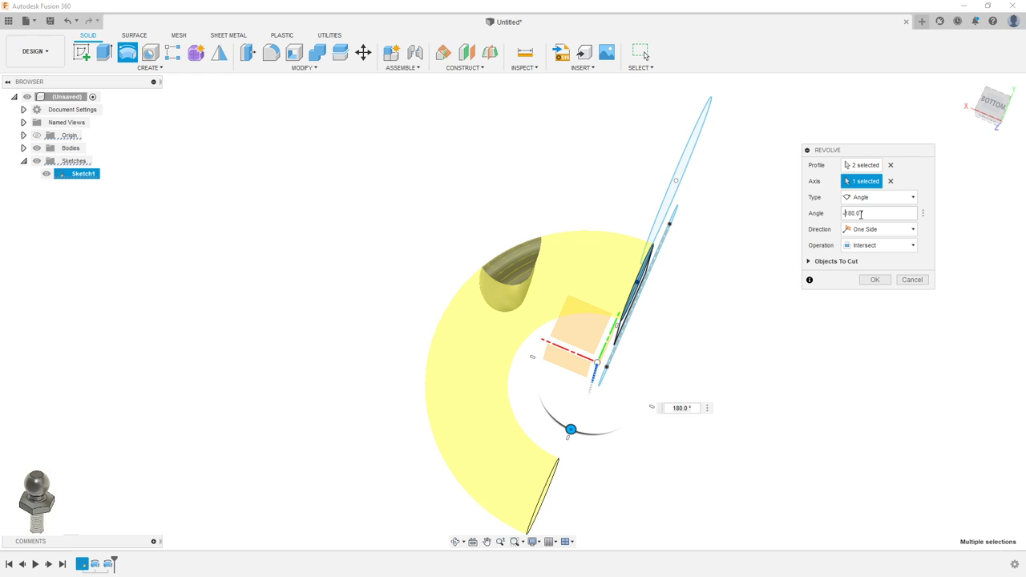
{"action": "type", "text": "-"}
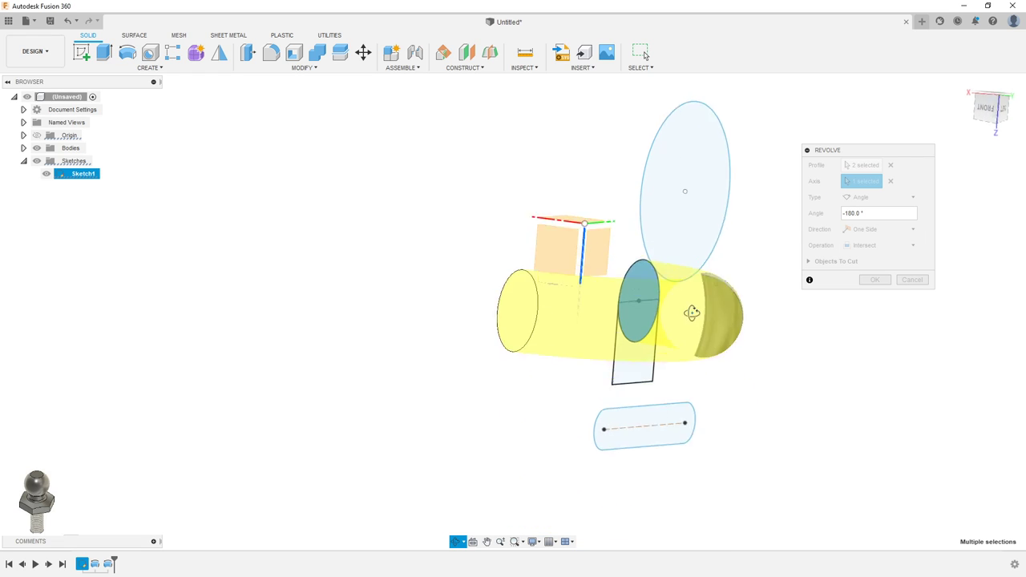
{"action": "middle_click_drag", "start_coordinate": [689, 386], "coordinate": [956, 275], "text": "shift"}
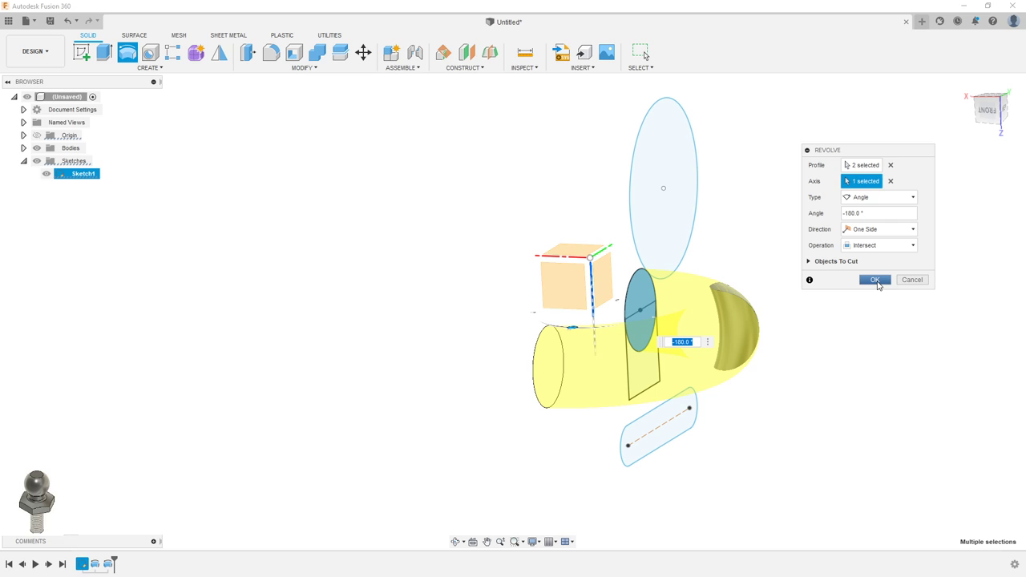
{"action": "mouse_move", "coordinate": [875, 285]}
{"action": "middle_mouse_down", "text": "shift"}
{"action": "mouse_move", "coordinate": [861, 337]}
{"action": "mouse_move", "coordinate": [861, 328]}
{"action": "middle_mouse_up", "text": "shift"}
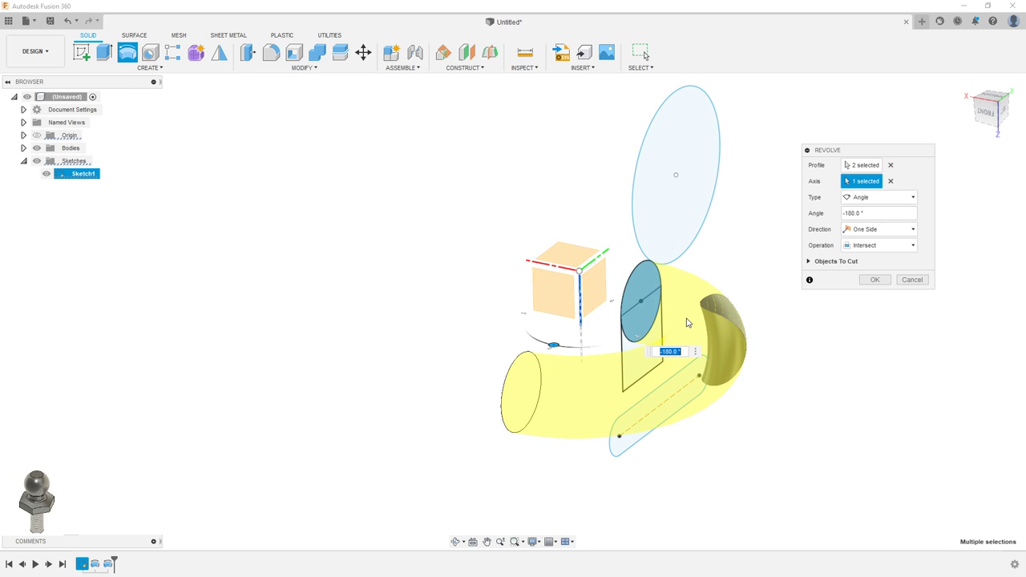
{"action": "left_click", "coordinate": [877, 246]}
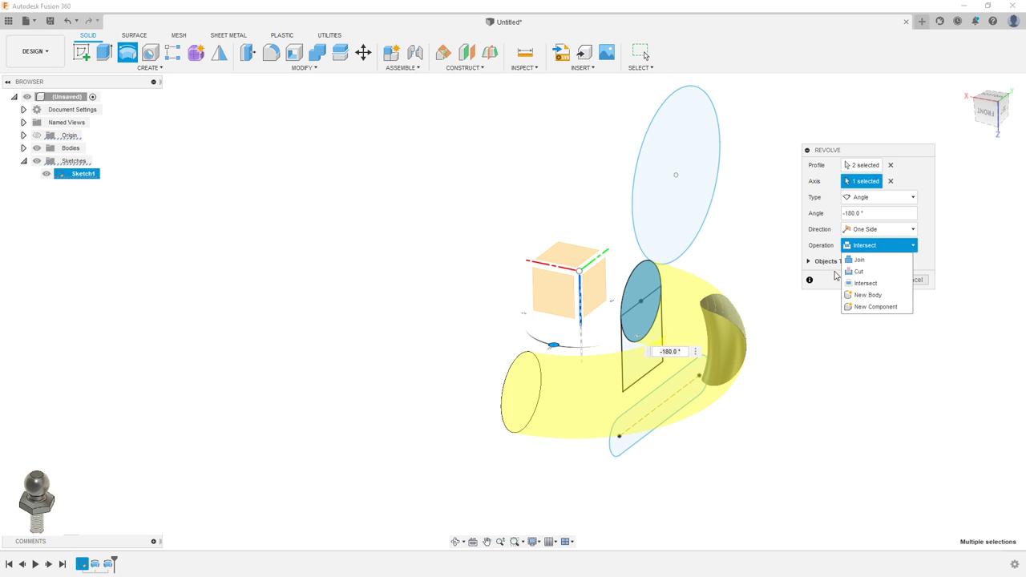
{"action": "left_click", "coordinate": [850, 284]}
{"action": "left_click", "coordinate": [875, 280]}
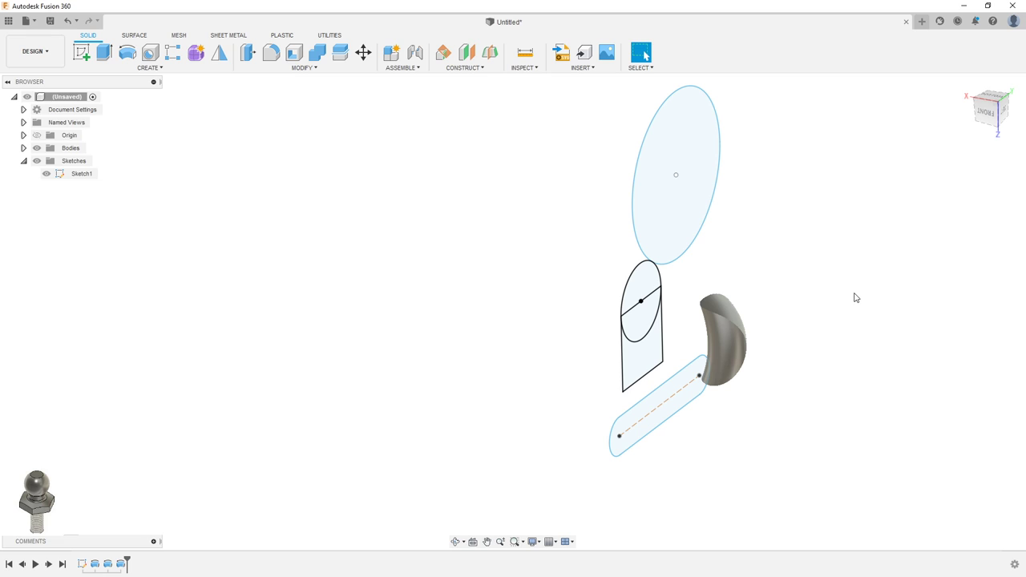
{"action": "middle_click_drag", "start_coordinate": [855, 296], "coordinate": [873, 289], "text": "shift"}
- Edit the last revolve to use Join with a -100° angle
{"action": "key", "text": "Escape"}
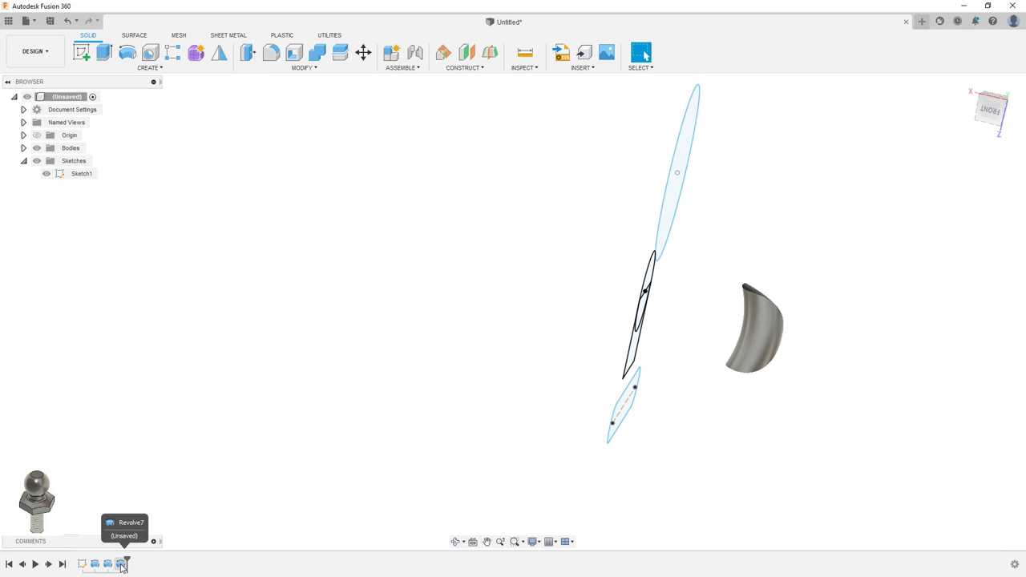
{"action": "right_click", "coordinate": [122, 565]}
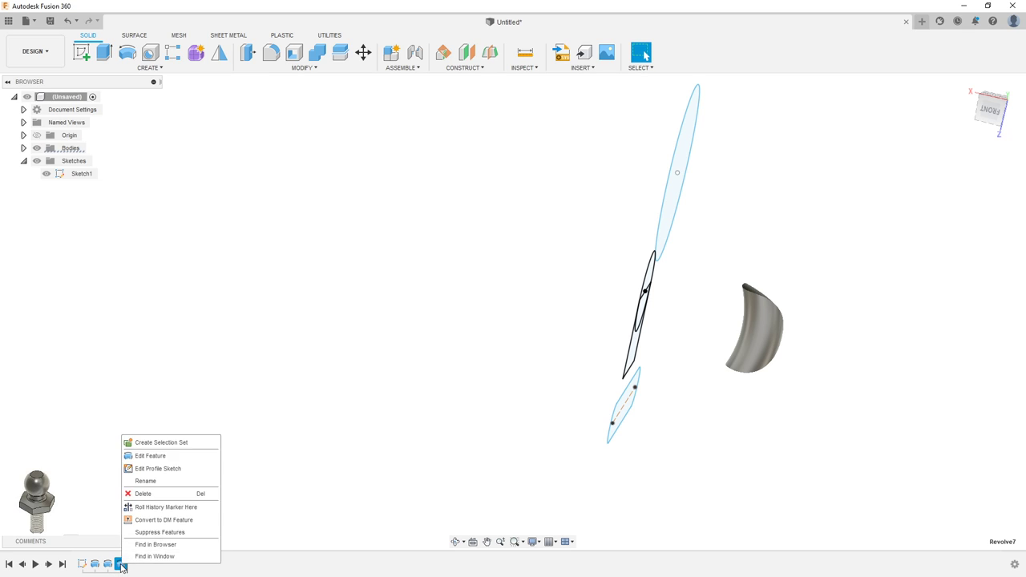
{"action": "left_click", "coordinate": [190, 457]}
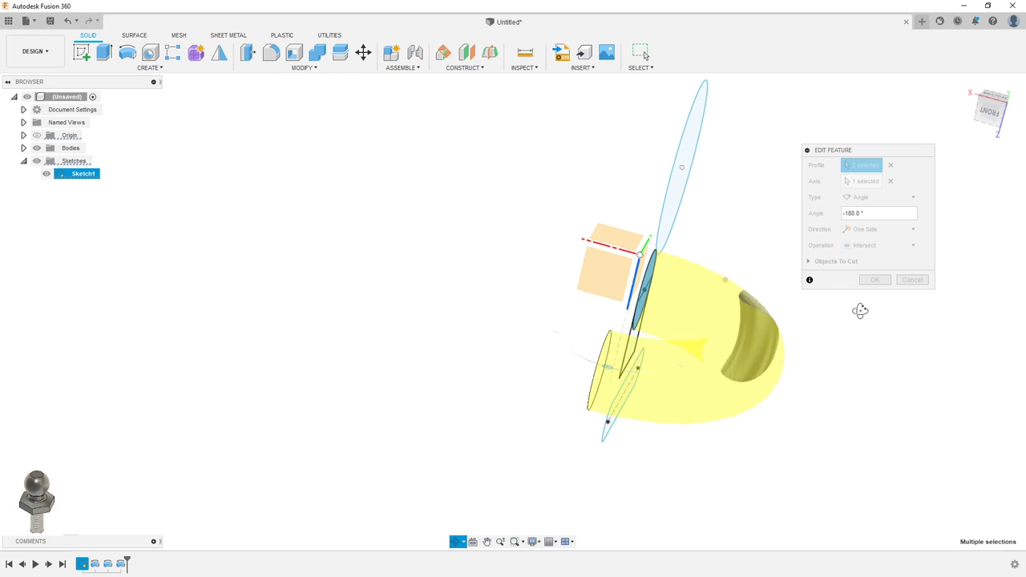
{"action": "left_click", "coordinate": [872, 245]}
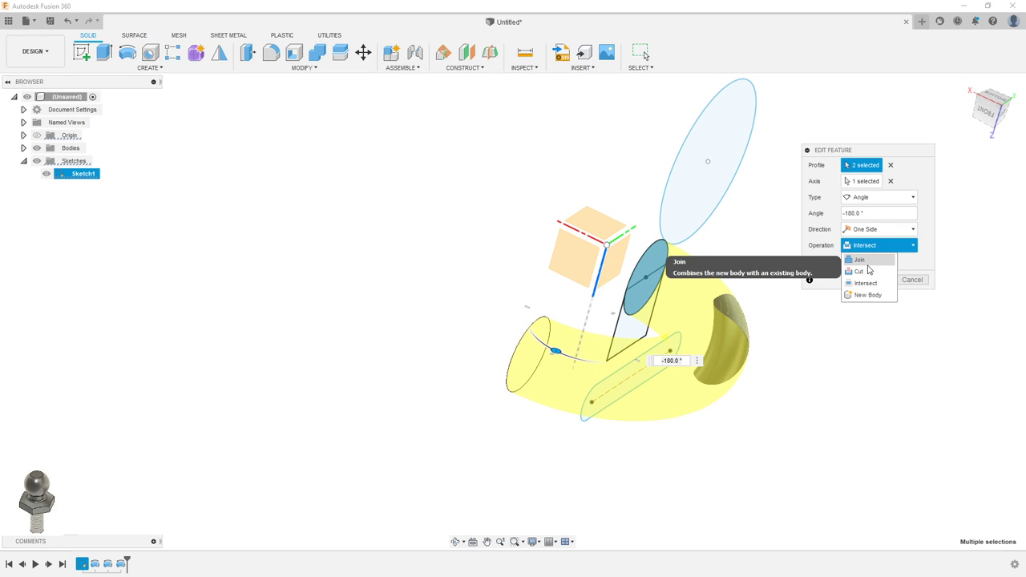
{"action": "left_click", "coordinate": [861, 259]}
{"action": "mouse_move", "coordinate": [807, 340]}
{"action": "middle_mouse_down", "text": "shift"}
{"action": "mouse_move", "coordinate": [845, 393]}
{"action": "mouse_move", "coordinate": [861, 360]}
{"action": "middle_mouse_up", "text": "shift"}
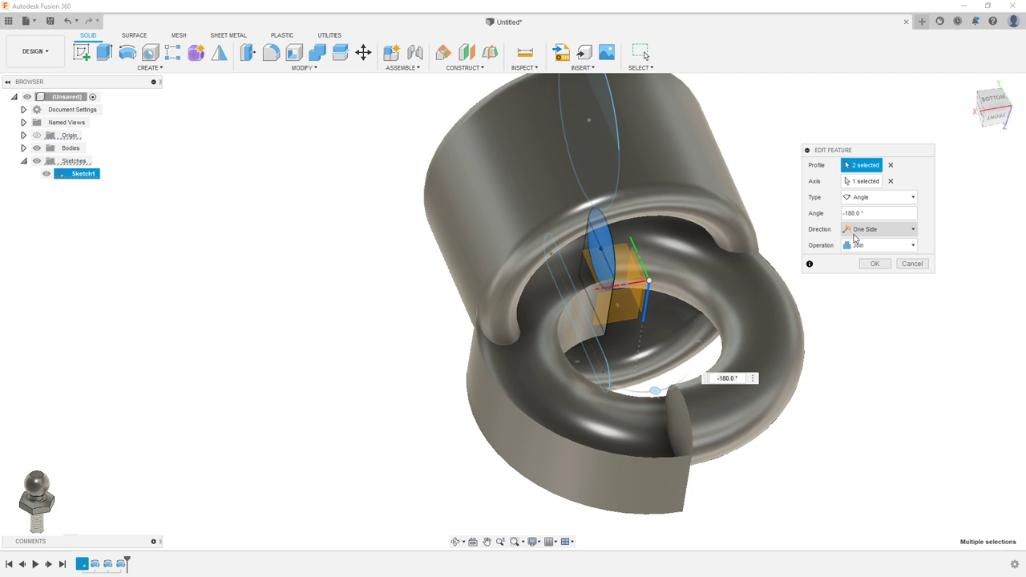
{"action": "type", "text": "0"}
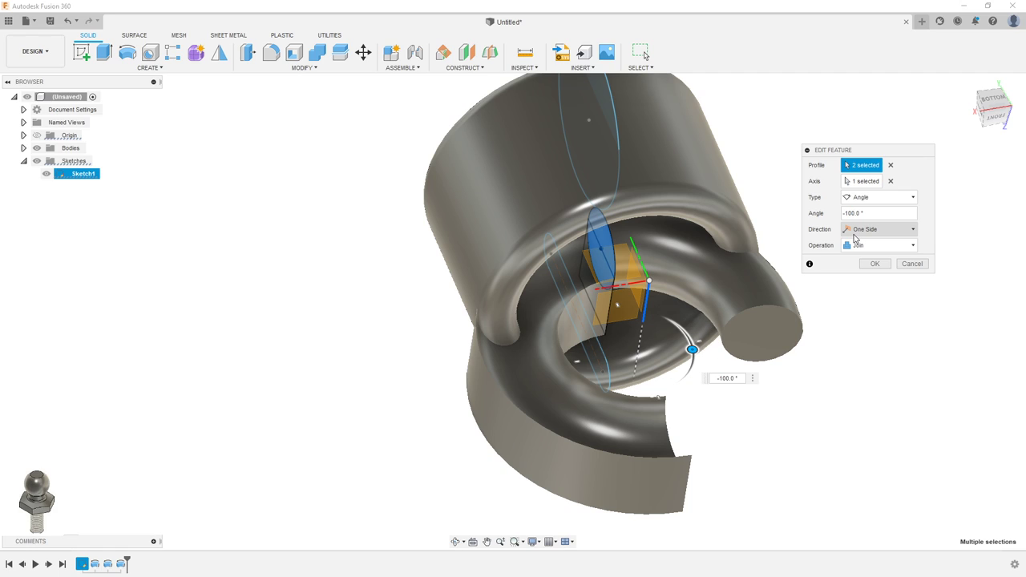
{"action": "mouse_move", "coordinate": [776, 465]}
{"action": "middle_mouse_down", "text": "shift"}
{"action": "mouse_move", "coordinate": [683, 505]}
{"action": "mouse_move", "coordinate": [679, 467]}
{"action": "mouse_move", "coordinate": [572, 480]}
{"action": "middle_mouse_up", "text": "shift"}
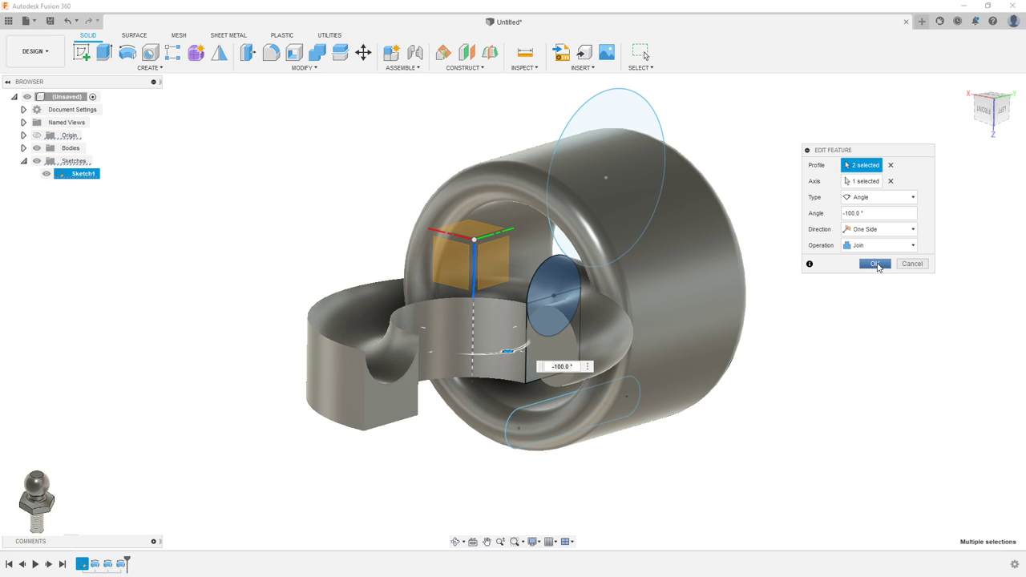
{"action": "left_click", "coordinate": [876, 266]}
{"action": "mouse_move", "coordinate": [804, 299]}
{"action": "middle_mouse_down", "text": "shift"}
{"action": "mouse_move", "coordinate": [813, 339]}
{"action": "mouse_move", "coordinate": [809, 297]}
{"action": "middle_mouse_up", "text": "shift"}
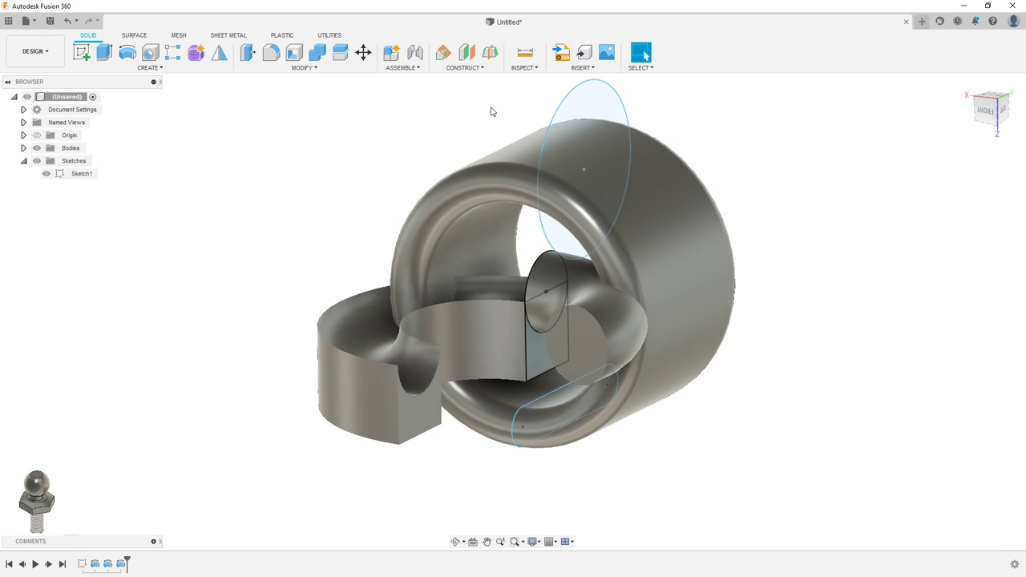
- Start a new revolve of the ellipse profile and try the Y axis, which errors
{"action": "middle_click_drag", "start_coordinate": [597, 110], "coordinate": [598, 121], "text": "shift"}
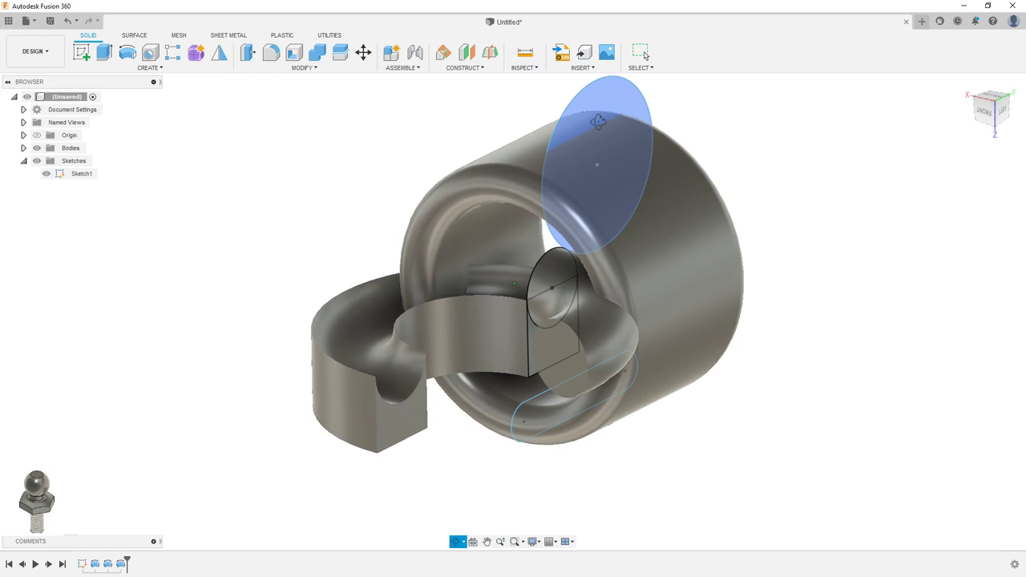
{"action": "left_click", "coordinate": [127, 53]}
{"action": "middle_click_drag", "start_coordinate": [343, 133], "coordinate": [331, 161]}
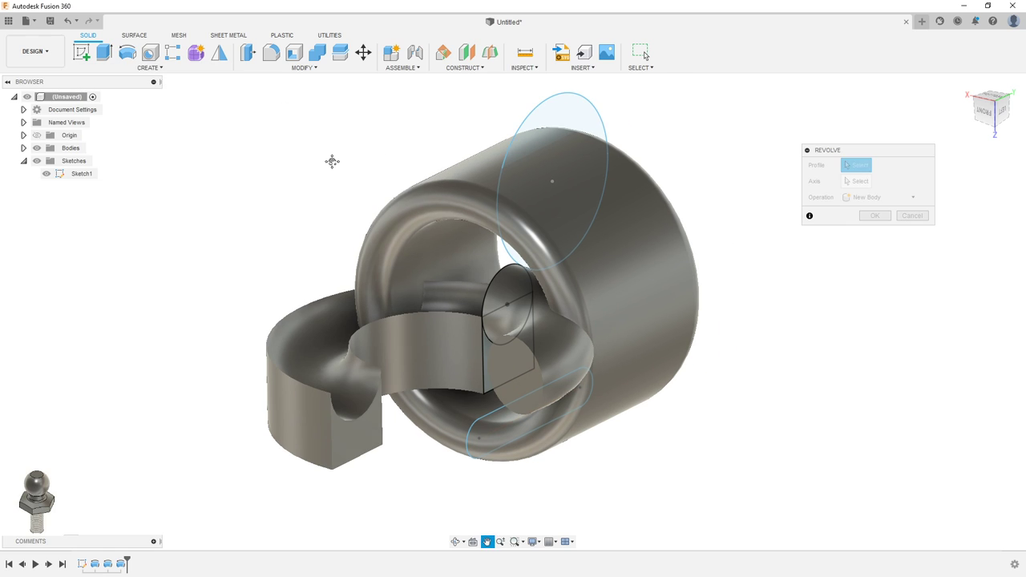
{"action": "left_click", "coordinate": [548, 128]}
{"action": "middle_click_drag", "start_coordinate": [698, 262], "coordinate": [713, 240], "text": "shift"}
{"action": "left_click", "coordinate": [849, 181]}
{"action": "mouse_move", "coordinate": [805, 244]}
{"action": "middle_mouse_down", "text": "shift"}
{"action": "mouse_move", "coordinate": [819, 254]}
{"action": "mouse_move", "coordinate": [826, 242]}
{"action": "middle_mouse_up", "text": "shift"}
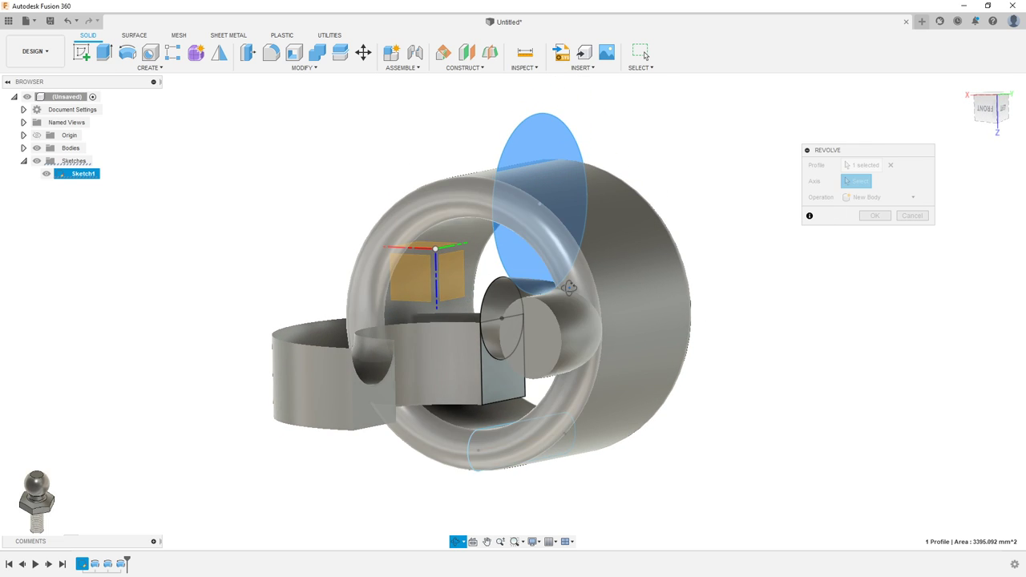
{"action": "middle_click_drag", "start_coordinate": [568, 287], "coordinate": [462, 249], "text": "shift"}
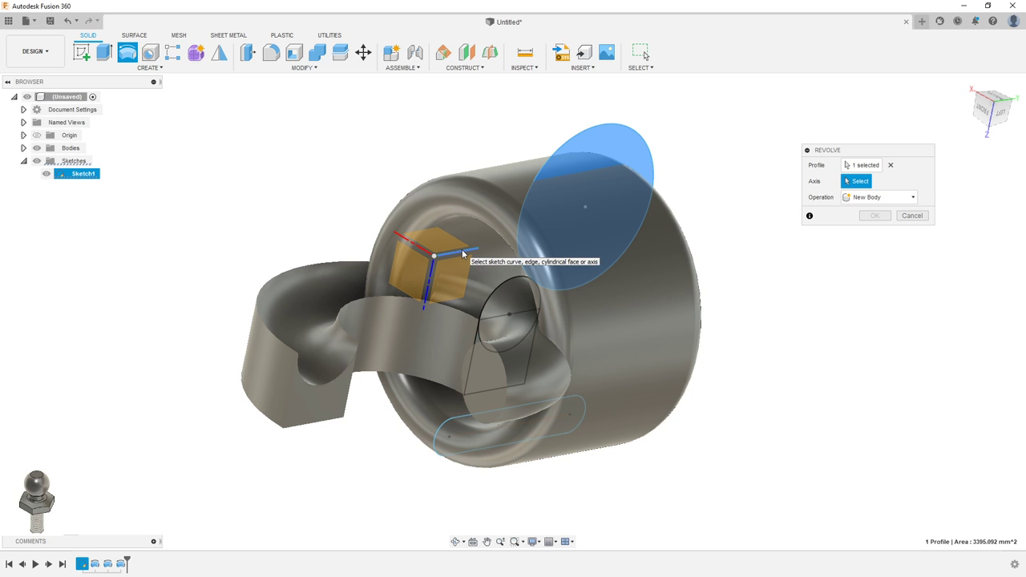
{"action": "left_click", "coordinate": [462, 254]}
{"action": "mouse_move", "coordinate": [707, 279]}
{"action": "middle_mouse_down", "text": "shift"}
{"action": "mouse_move", "coordinate": [739, 258]}
{"action": "mouse_move", "coordinate": [730, 289]}
{"action": "mouse_move", "coordinate": [742, 275]}
{"action": "middle_mouse_up", "text": "shift"}
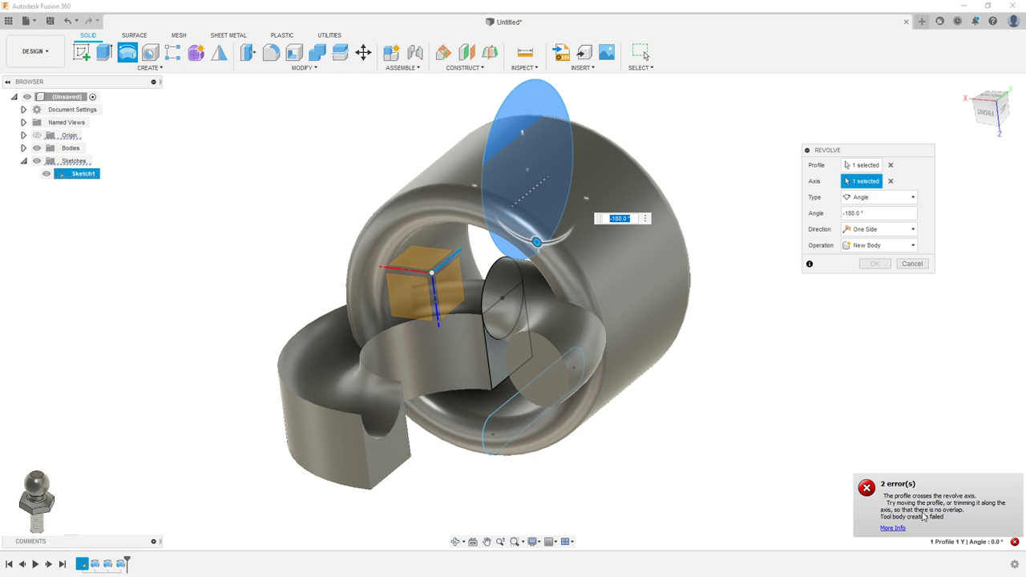
{"action": "middle_click_drag", "start_coordinate": [866, 401], "coordinate": [847, 377], "text": "shift"}
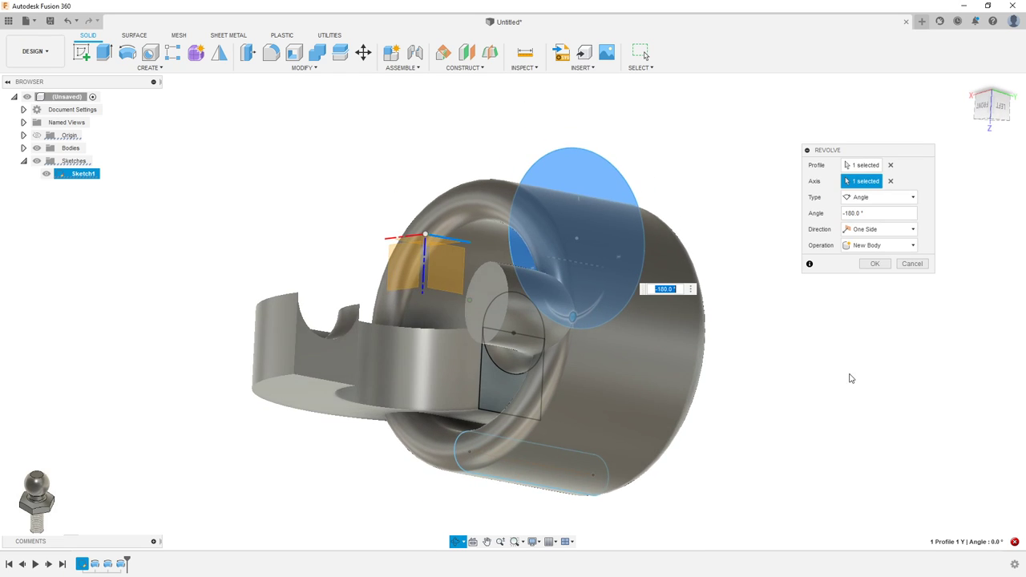
- Use the sketch line as axis and cut the -180° ellipse revolve from Body3
{"action": "left_click", "coordinate": [889, 181]}
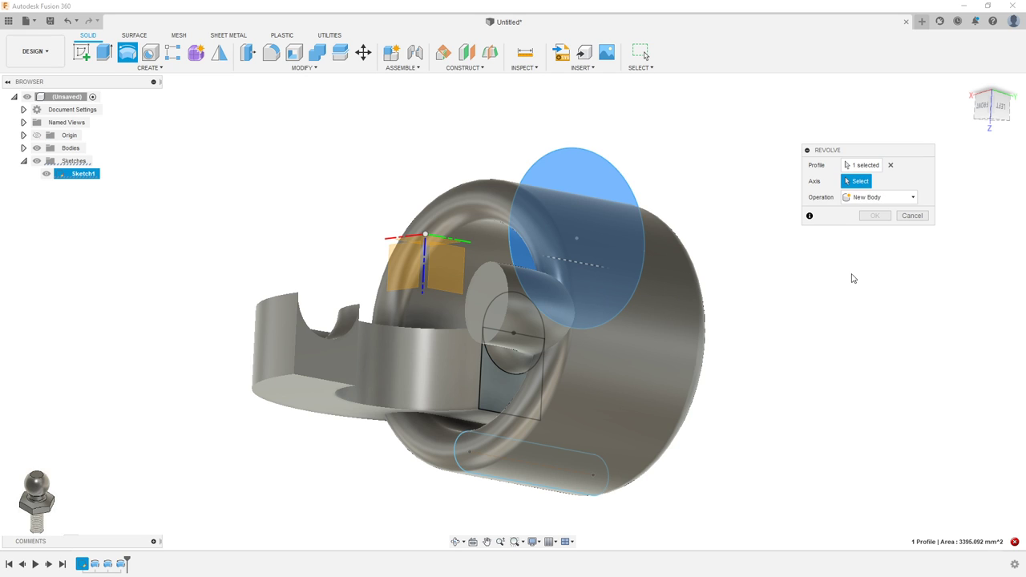
{"action": "middle_click_drag", "start_coordinate": [851, 277], "coordinate": [860, 344], "text": "shift"}
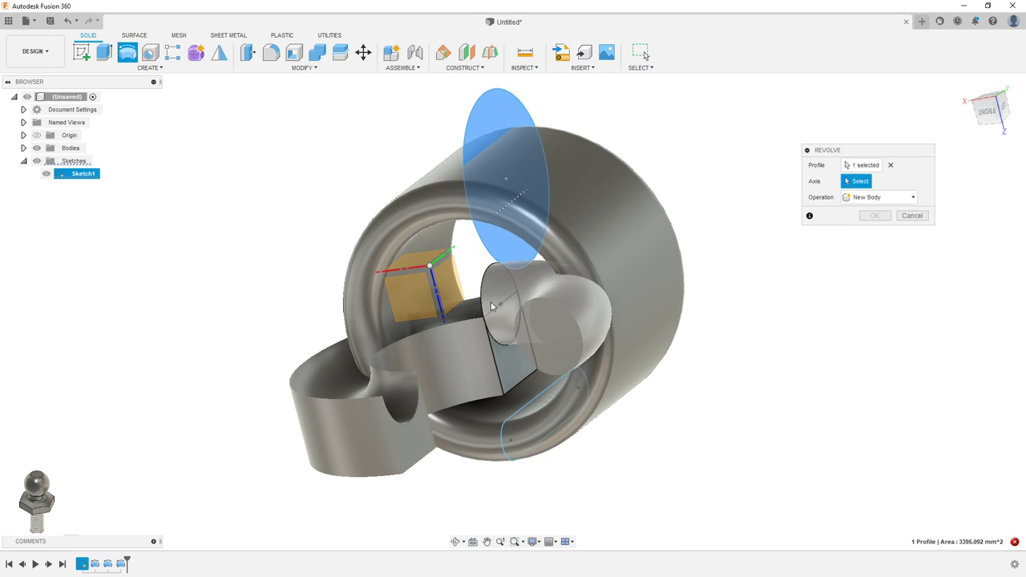
{"action": "left_click", "coordinate": [499, 305]}
{"action": "mouse_move", "coordinate": [498, 305]}
{"action": "middle_mouse_down", "text": "shift"}
{"action": "mouse_move", "coordinate": [600, 328]}
{"action": "mouse_move", "coordinate": [508, 227]}
{"action": "middle_mouse_up", "text": "shift"}
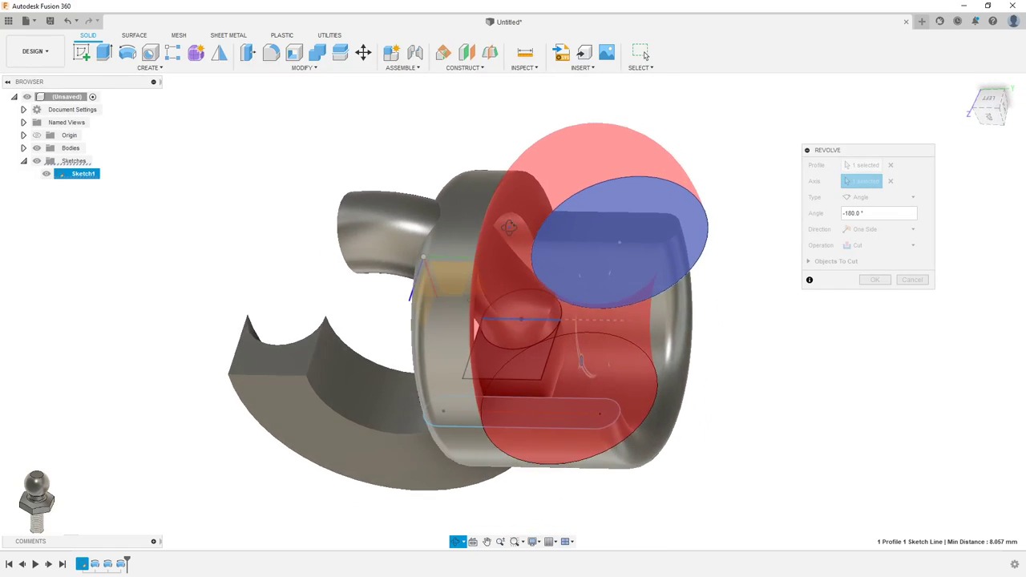
{"action": "middle_click_drag", "start_coordinate": [509, 227], "coordinate": [512, 230], "text": "shift"}
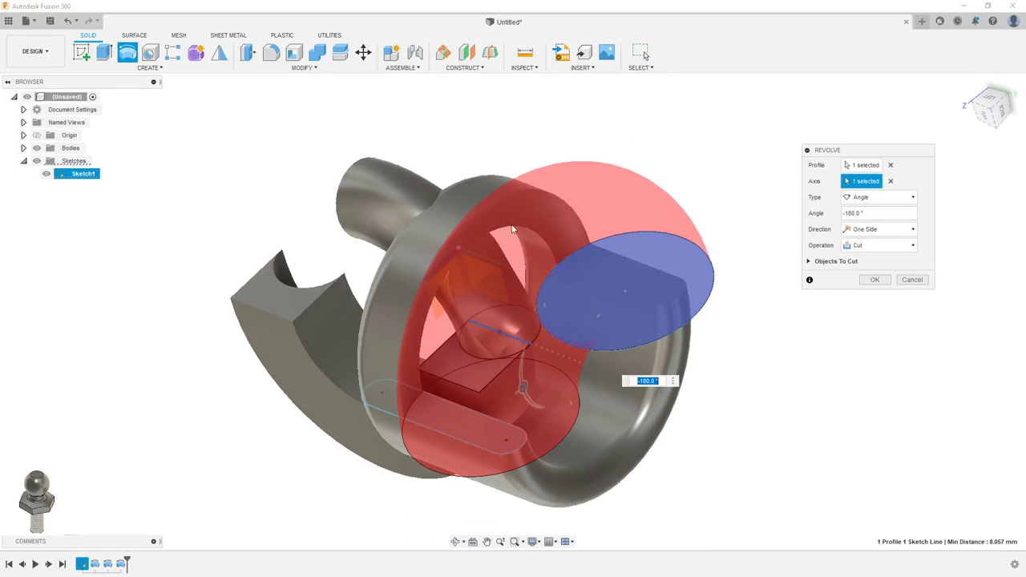
{"action": "left_click", "coordinate": [809, 262]}
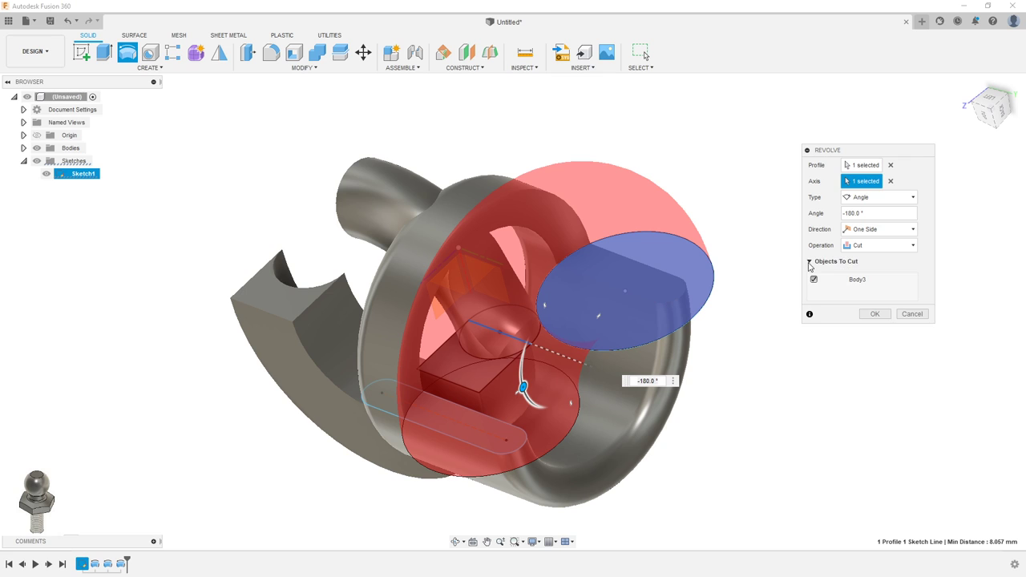
{"action": "left_click", "coordinate": [877, 314]}
{"action": "mouse_move", "coordinate": [881, 315]}
{"action": "middle_mouse_down", "text": "shift"}
{"action": "mouse_move", "coordinate": [801, 331]}
{"action": "mouse_move", "coordinate": [817, 392]}
{"action": "mouse_move", "coordinate": [792, 332]}
{"action": "mouse_move", "coordinate": [841, 359]}
{"action": "mouse_move", "coordinate": [854, 387]}
{"action": "mouse_move", "coordinate": [804, 262]}
{"action": "mouse_move", "coordinate": [806, 184]}
{"action": "mouse_move", "coordinate": [806, 238]}
{"action": "mouse_move", "coordinate": [810, 192]}
{"action": "mouse_move", "coordinate": [774, 235]}
{"action": "mouse_move", "coordinate": [787, 211]}
{"action": "middle_mouse_up", "text": "shift"}
- Hide Sketch1 in the Browser and orbit out to view the interlocking solids
{"action": "key", "text": "Escape"}
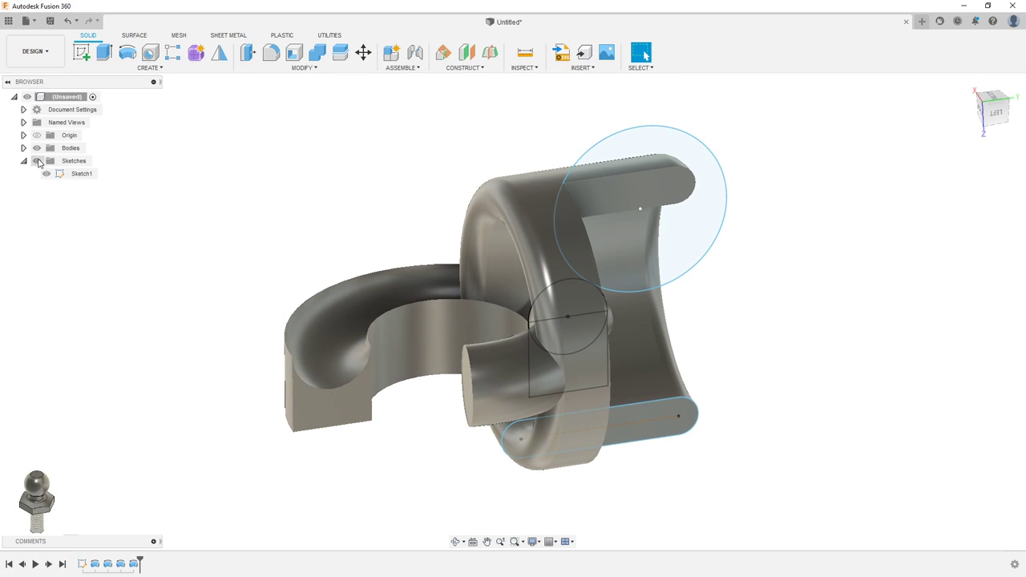
{"action": "left_click", "coordinate": [47, 174]}
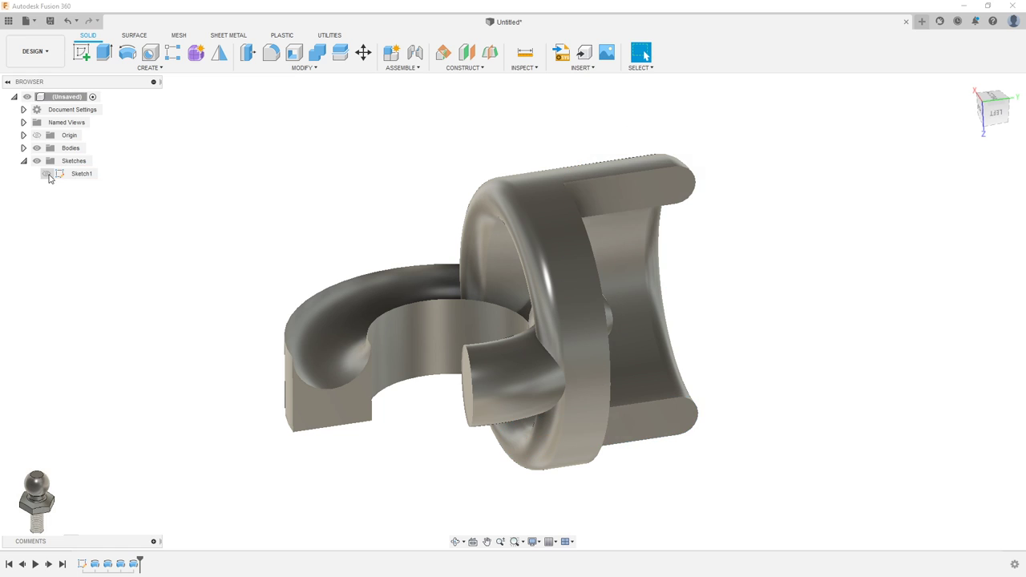
{"action": "mouse_move", "coordinate": [367, 233]}
{"action": "middle_mouse_down", "text": "shift"}
{"action": "mouse_move", "coordinate": [366, 247]}
{"action": "mouse_move", "coordinate": [401, 246]}
{"action": "mouse_move", "coordinate": [426, 208]}
{"action": "mouse_move", "coordinate": [361, 190]}
{"action": "mouse_move", "coordinate": [394, 210]}
{"action": "mouse_move", "coordinate": [400, 237]}
{"action": "middle_mouse_up", "text": "shift"}
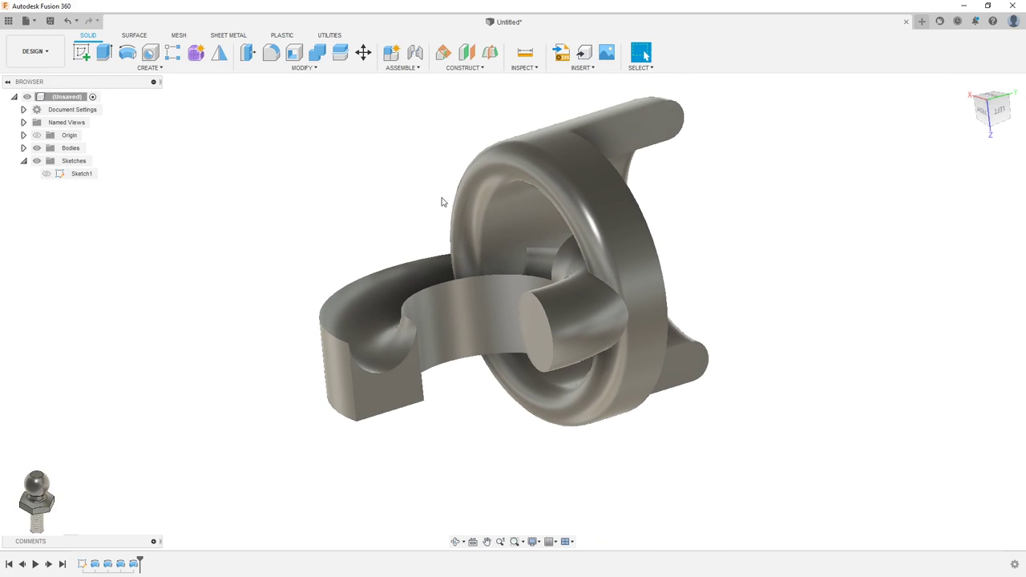
{"action": "scroll", "coordinate": [442, 201], "scroll_direction": "down", "scroll_amount": 3}
{"action": "middle_click_drag", "start_coordinate": [455, 258], "coordinate": [560, 280], "text": "shift"}
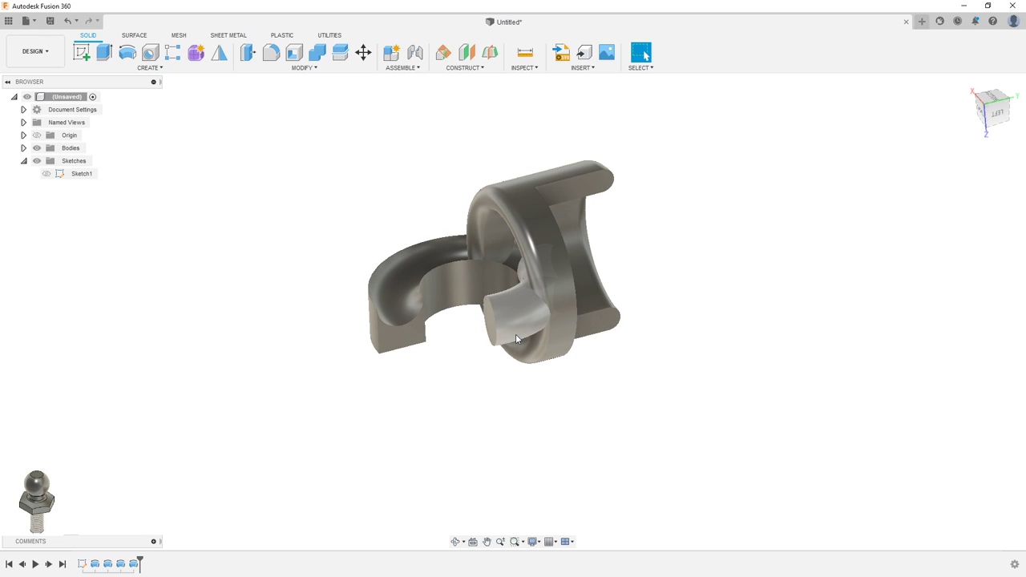